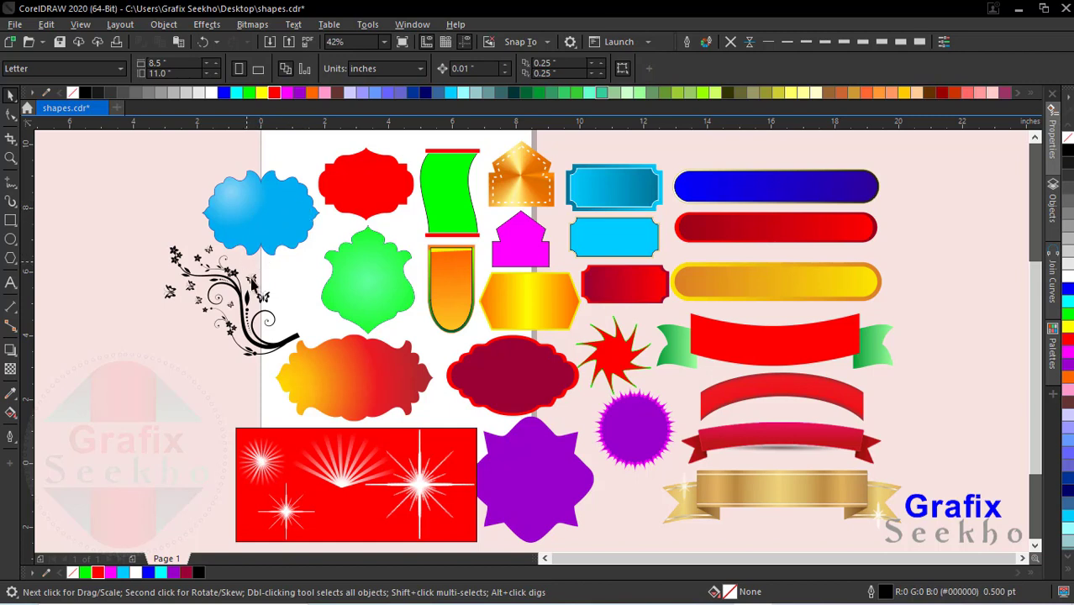
# Step: Ungroup the whole collection of shapes into separate objects and clear the selection
pyautogui.click(780, 481)
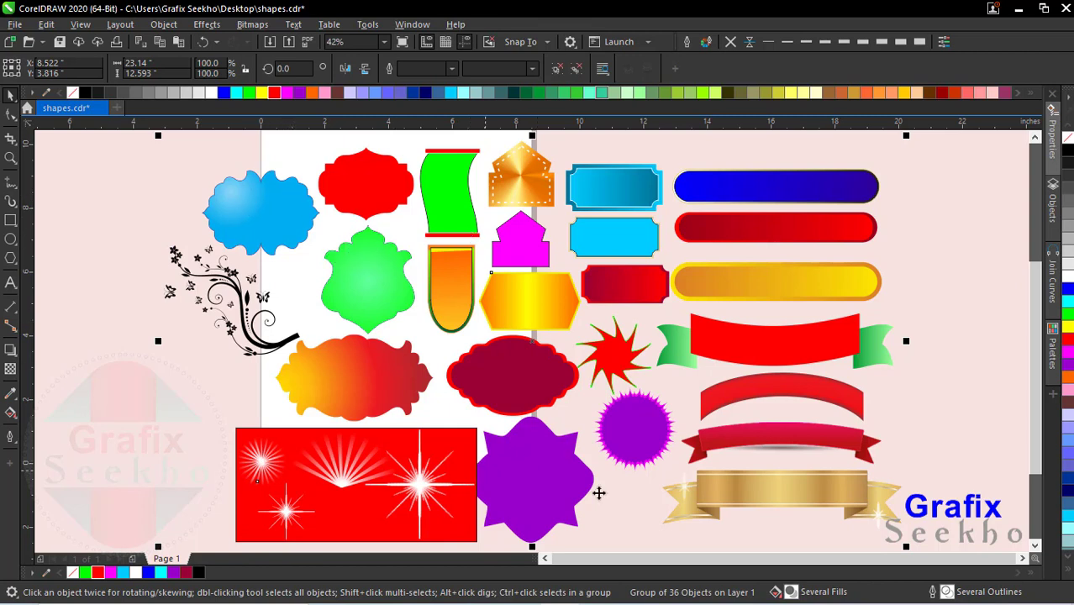
pyautogui.click(558, 69)
pyautogui.click(149, 380)
# Step: Move the red rectangle about 1.3 inches left and 0.2 inches down, and nudge the purple star-shaped badge slightly
pyautogui.click(360, 495)
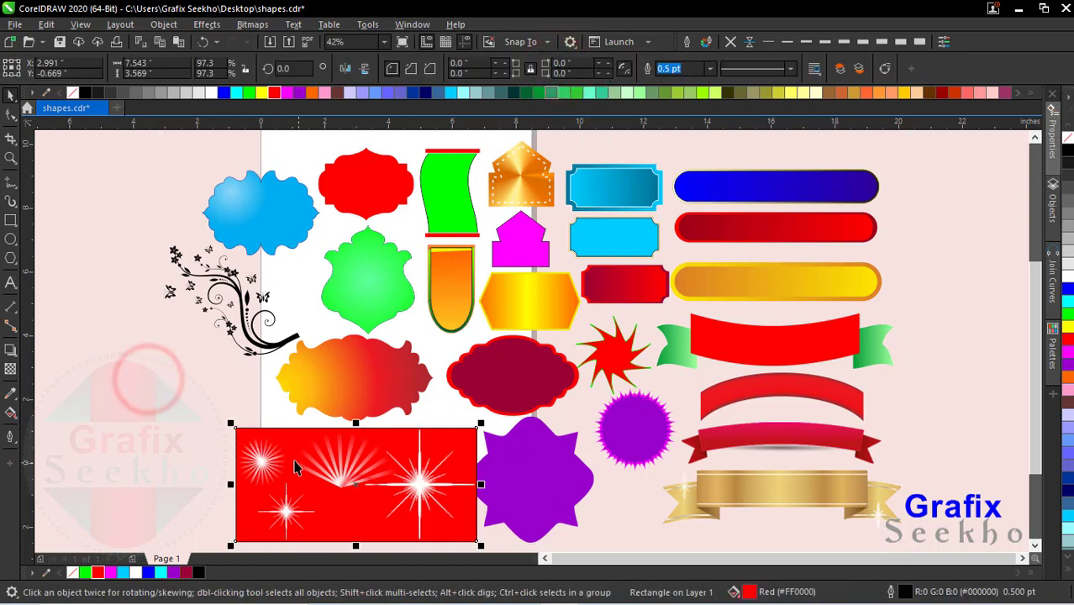
pyautogui.moveTo(358, 498); pyautogui.dragTo(317, 504)
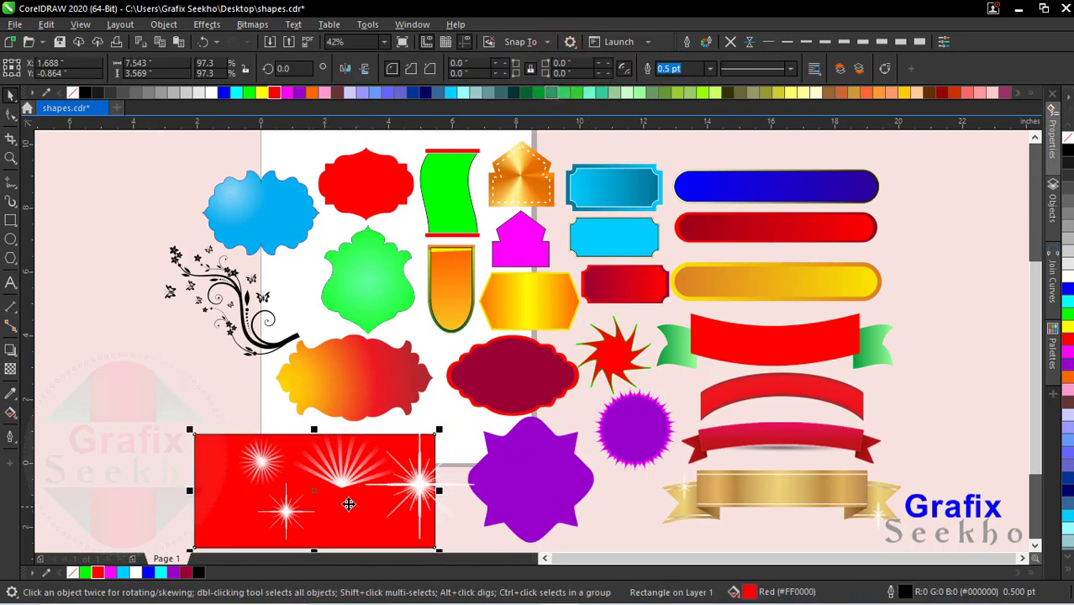
pyautogui.click(561, 478)
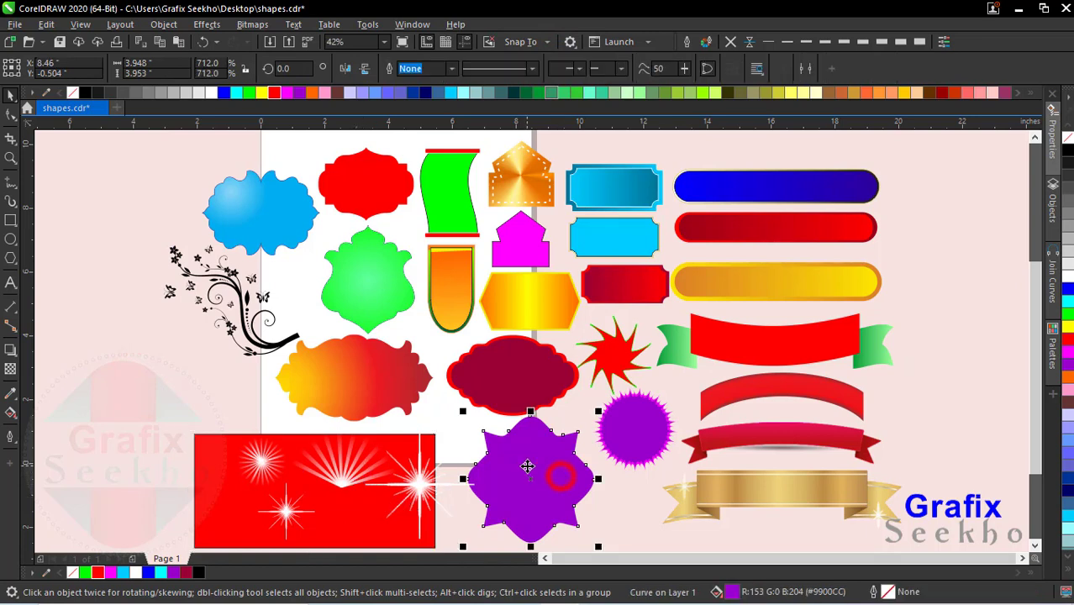
pyautogui.moveTo(527, 469)
pyautogui.mouseDown()
pyautogui.moveTo(530, 482)
pyautogui.moveTo(535, 472)
pyautogui.mouseUp()
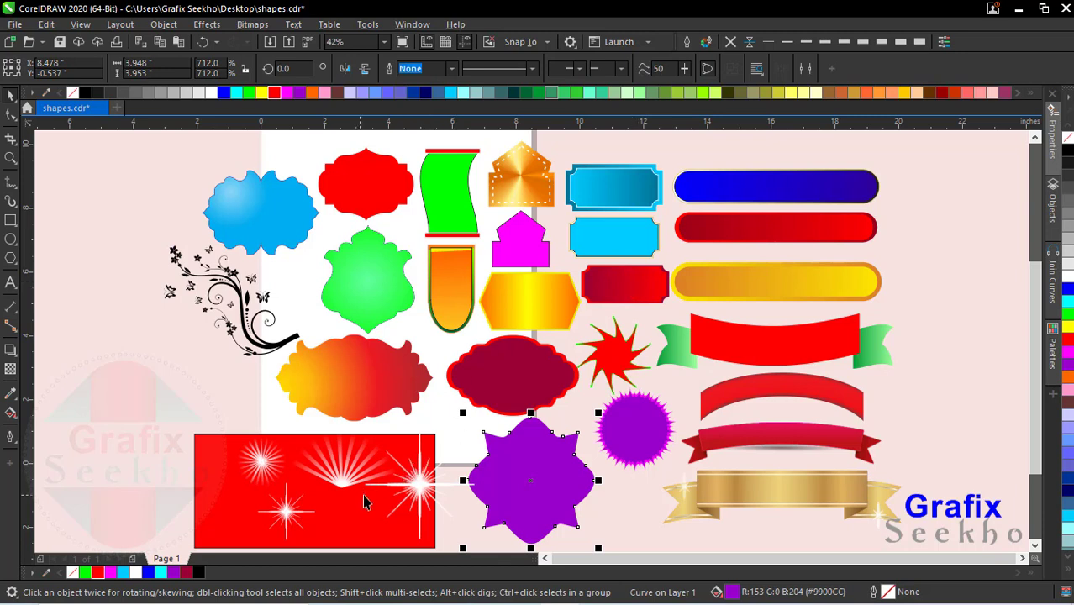
# Step: Group the parts of the small round burst and shift it, the small sparkle and the fan of rays left within the red rectangle
pyautogui.click(252, 477)
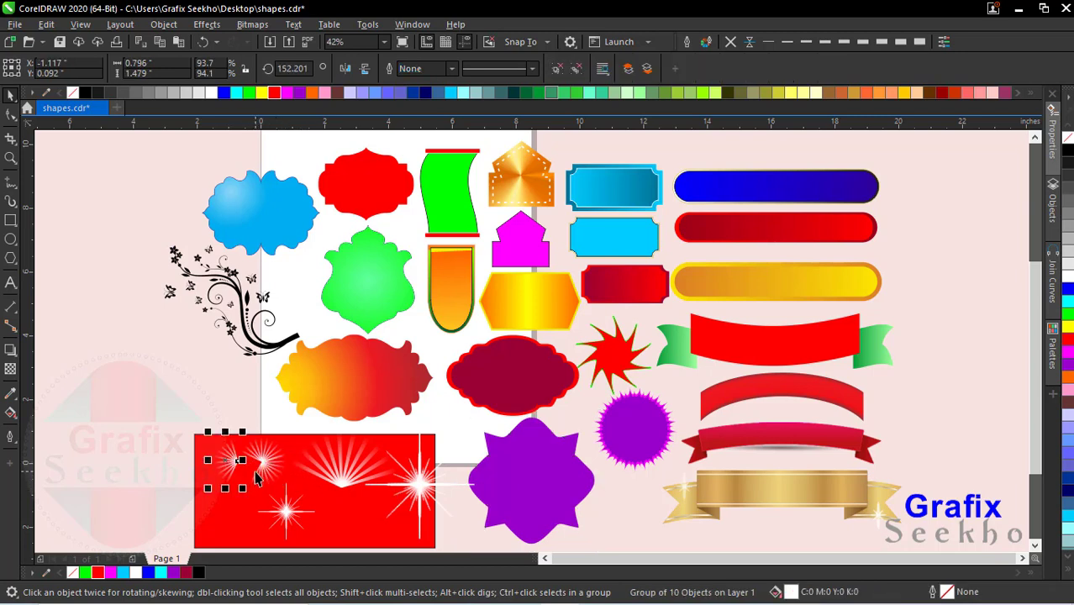
pyautogui.click(722, 68)
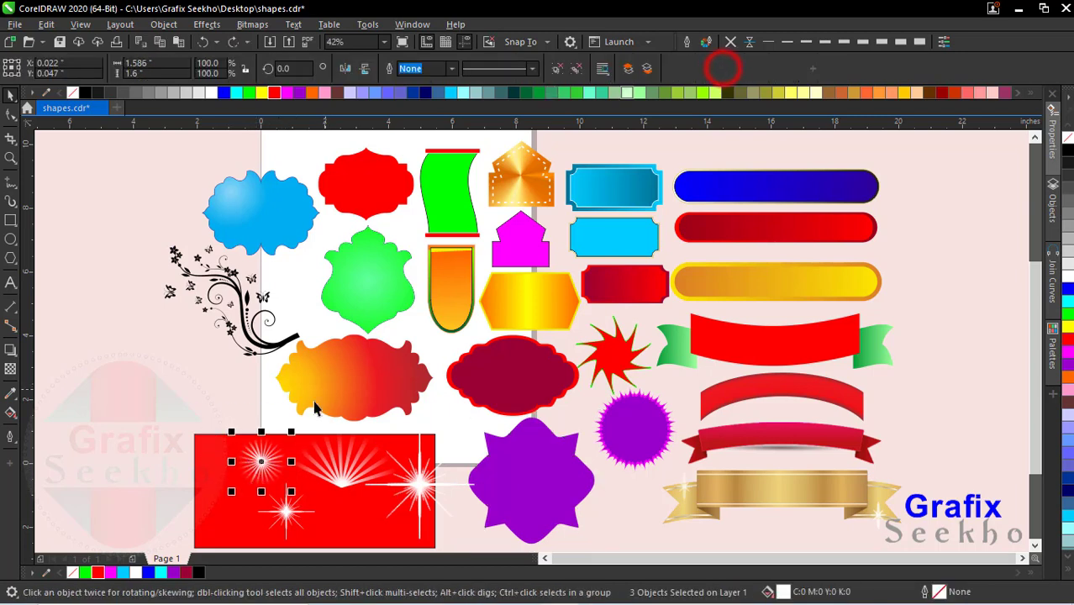
pyautogui.hotkey('ctrl', 'g')
pyautogui.moveTo(260, 450); pyautogui.dragTo(228, 465)
pyautogui.click(255, 514)
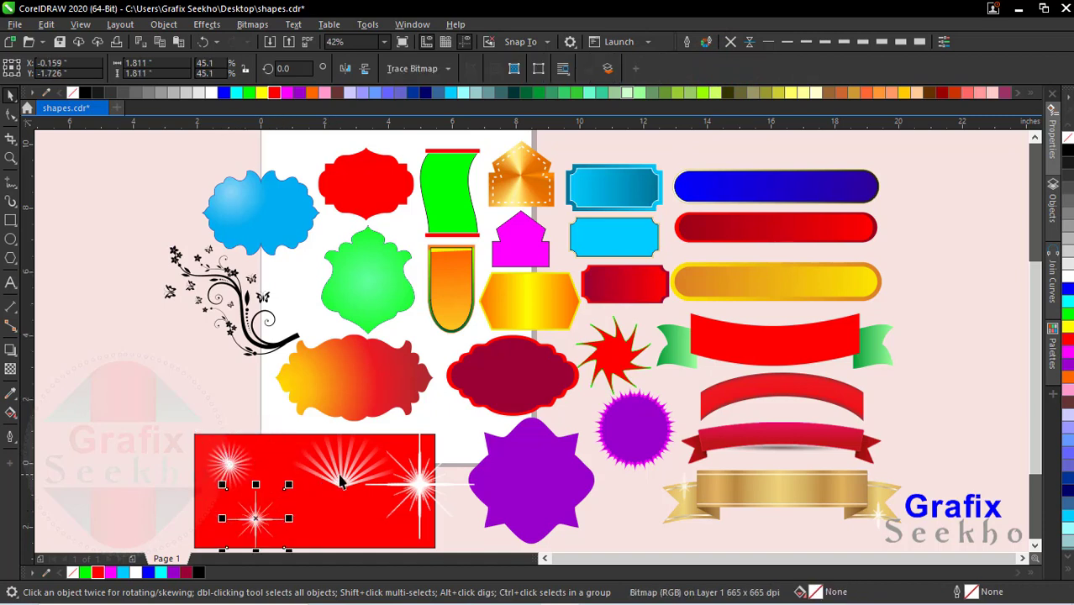
pyautogui.moveTo(341, 481); pyautogui.dragTo(315, 493)
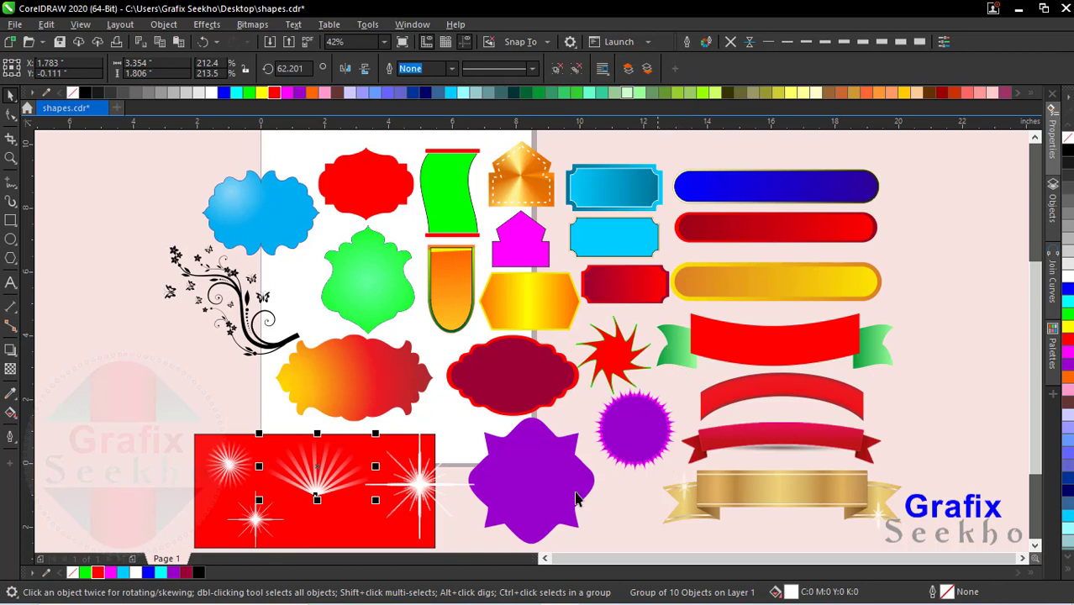
# Step: Ungroup the golden rounded bar and move its inner gradient bar upward off the outer one
pyautogui.click(284, 206)
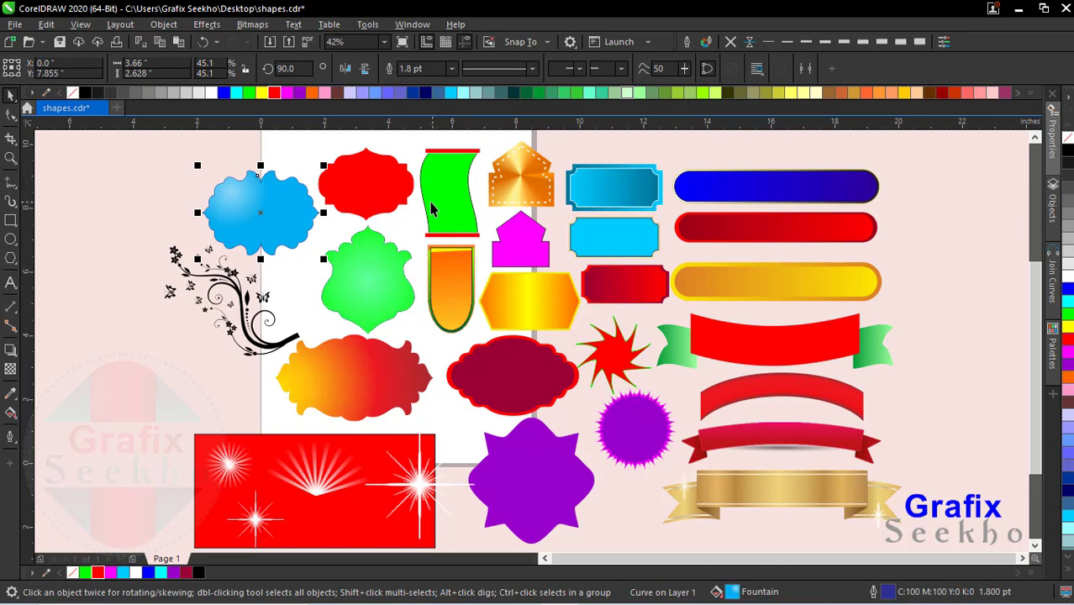
pyautogui.click(748, 186)
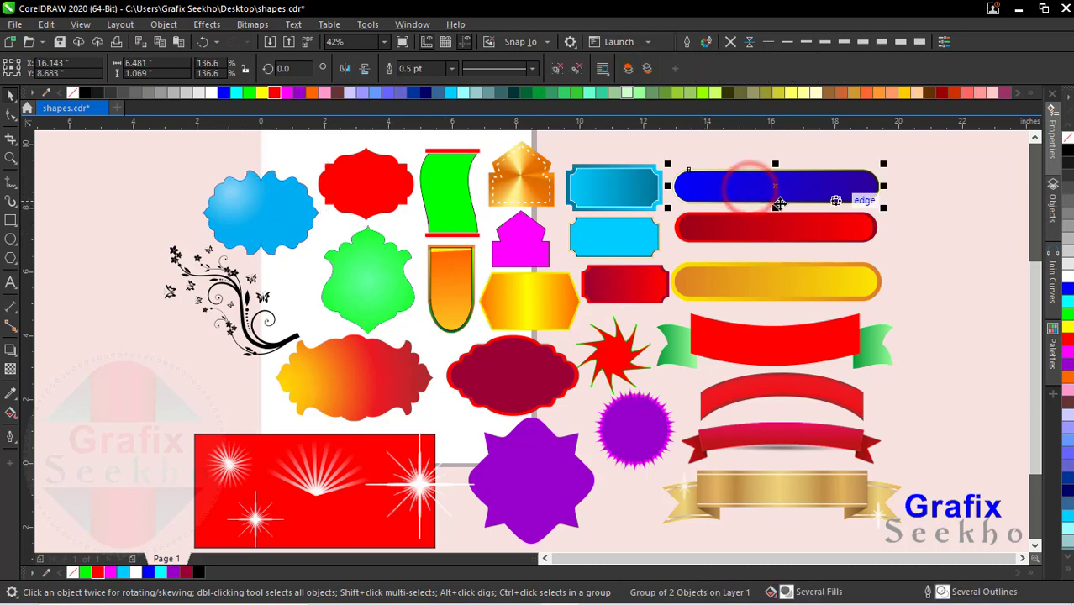
pyautogui.click(757, 234)
pyautogui.scroll(2, 798, 281)
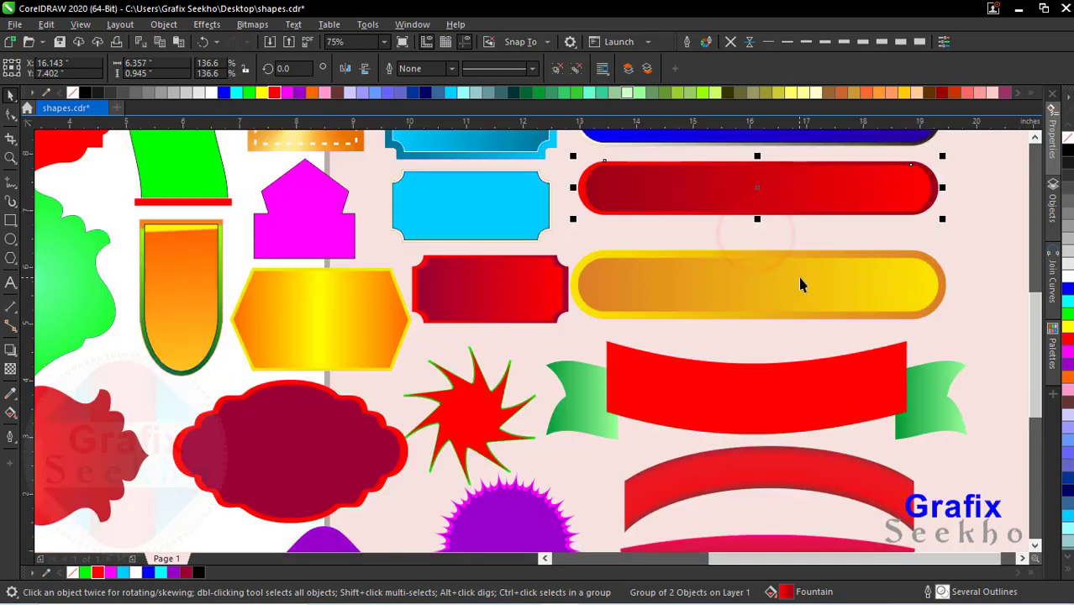
pyautogui.click(751, 282)
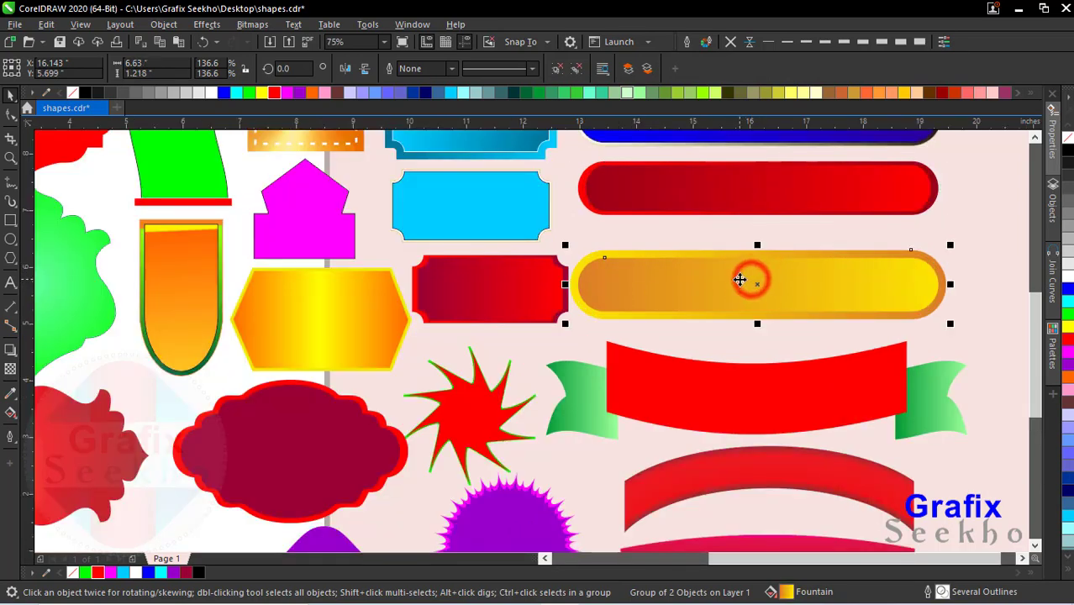
pyautogui.click(556, 66)
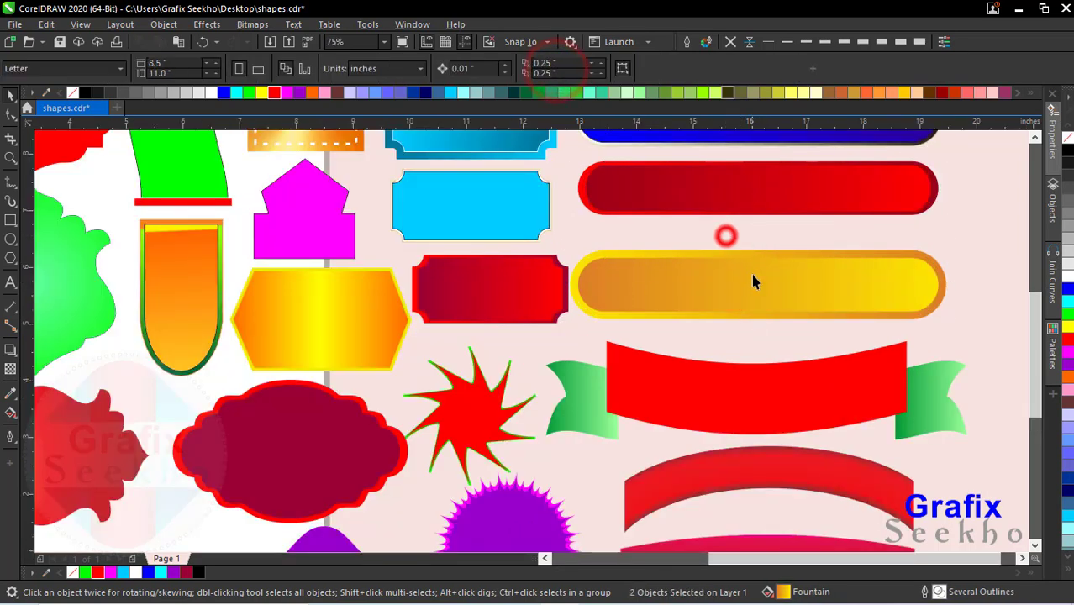
pyautogui.moveTo(754, 277); pyautogui.dragTo(743, 238)
pyautogui.click(710, 308)
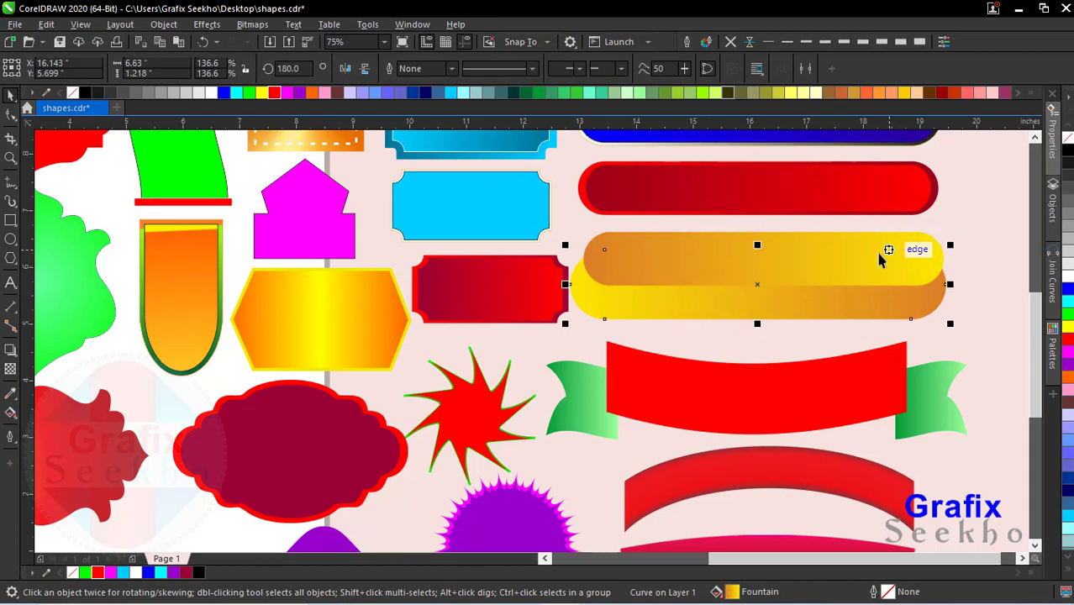
pyautogui.click(762, 328)
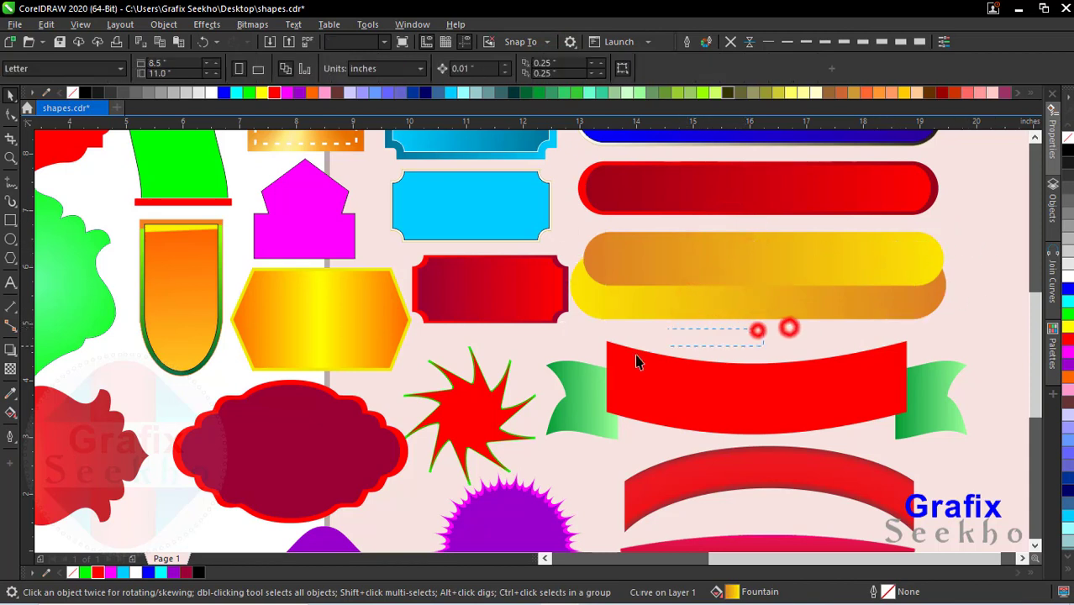
# Step: Select both golden bars and align them on their horizontal centre line
pyautogui.click(972, 220)
pyautogui.moveTo(970, 222)
pyautogui.mouseDown()
pyautogui.moveTo(599, 358)
pyautogui.moveTo(552, 361)
pyautogui.mouseUp()
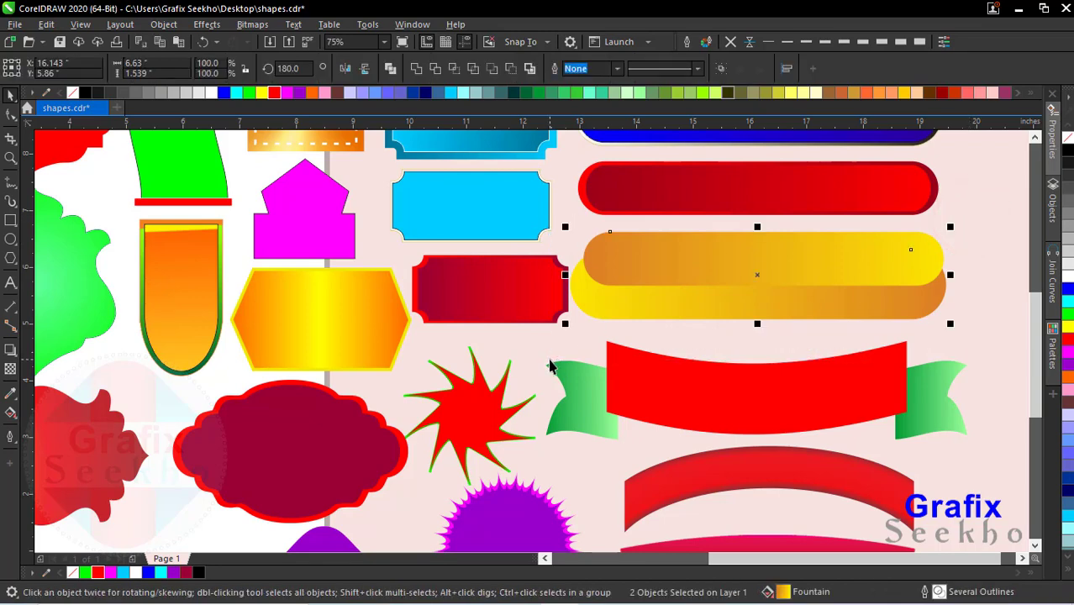
pyautogui.press('e')
pyautogui.click(954, 222)
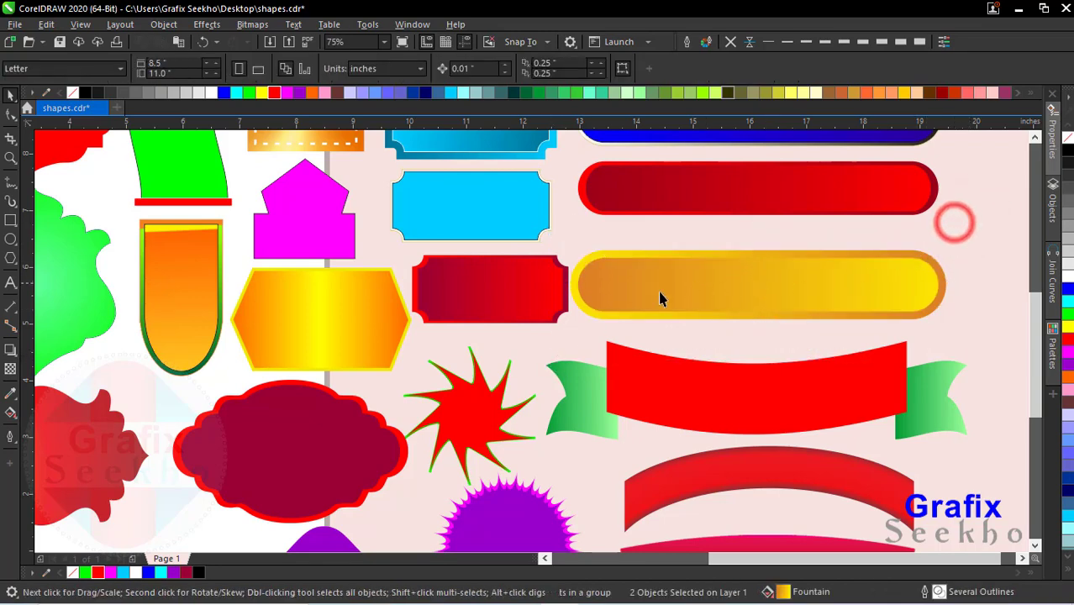
pyautogui.scroll(2, 483, 299)
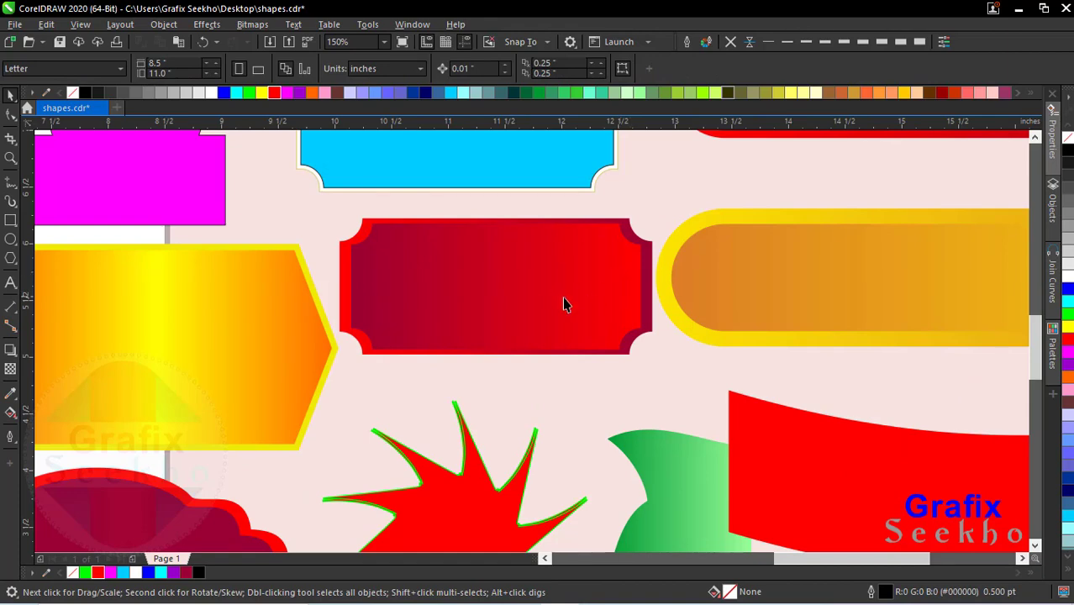
pyautogui.scroll(-2, 516, 219)
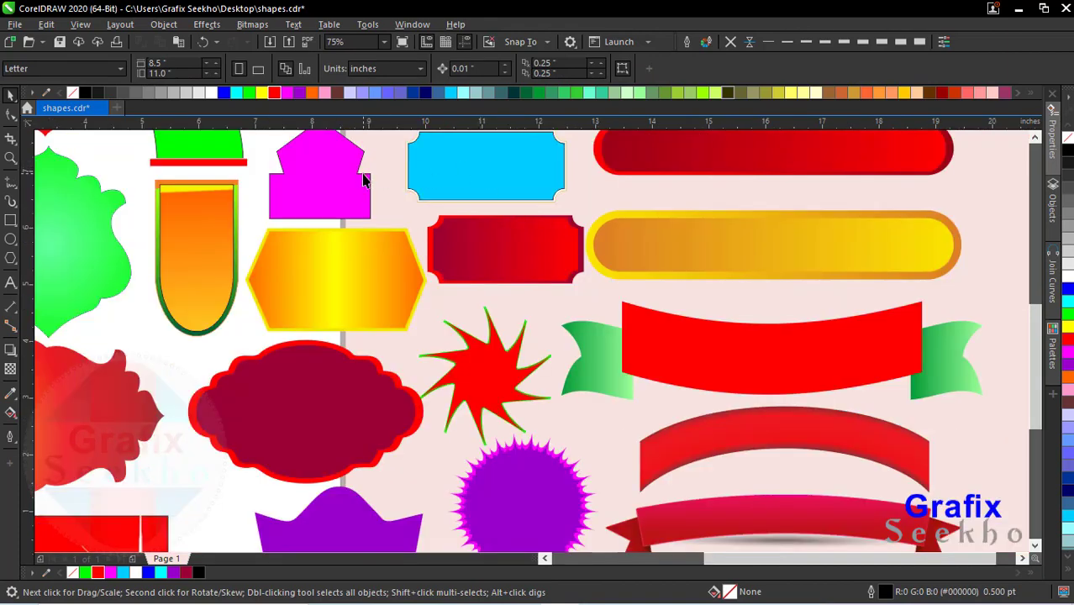
pyautogui.scroll(-2, 505, 215)
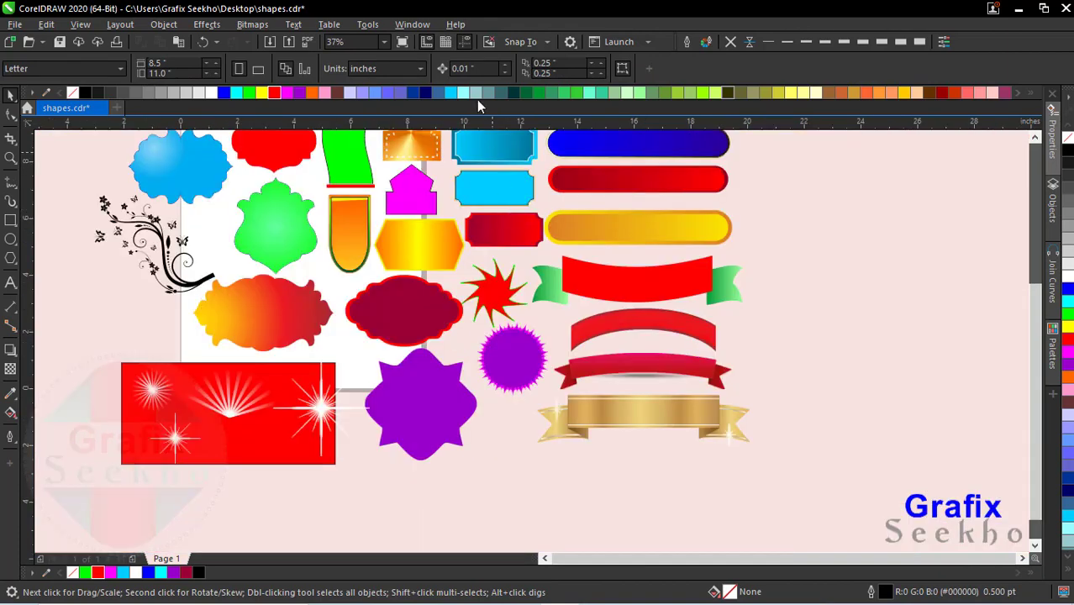
pyautogui.click(384, 43)
pyautogui.click(370, 53)
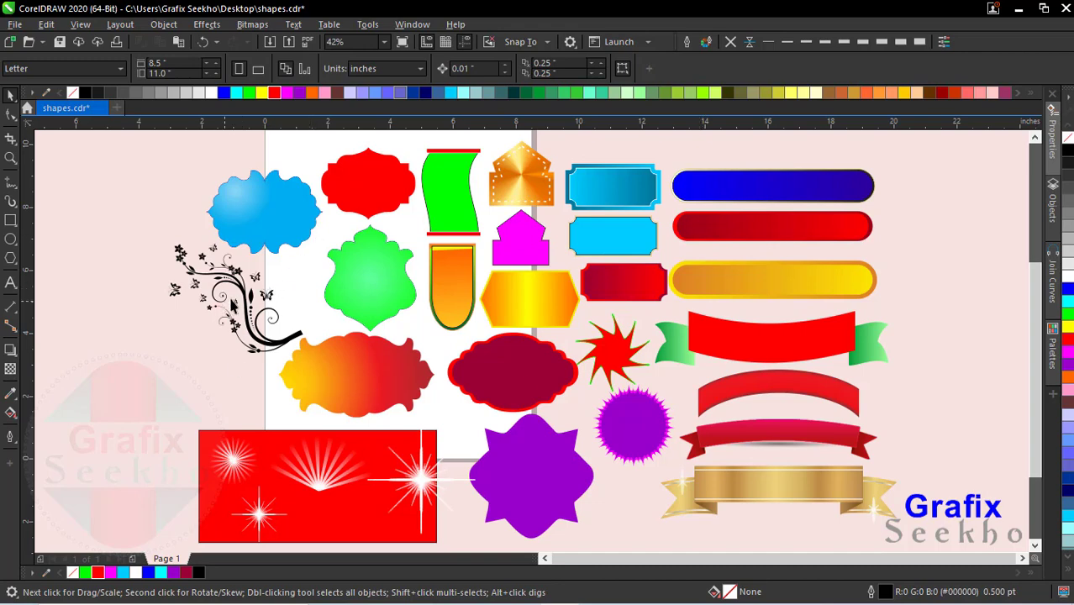
# Step: Try an orange fill on the black floral ornament with butterflies and set its fill to blue
pyautogui.click(271, 338)
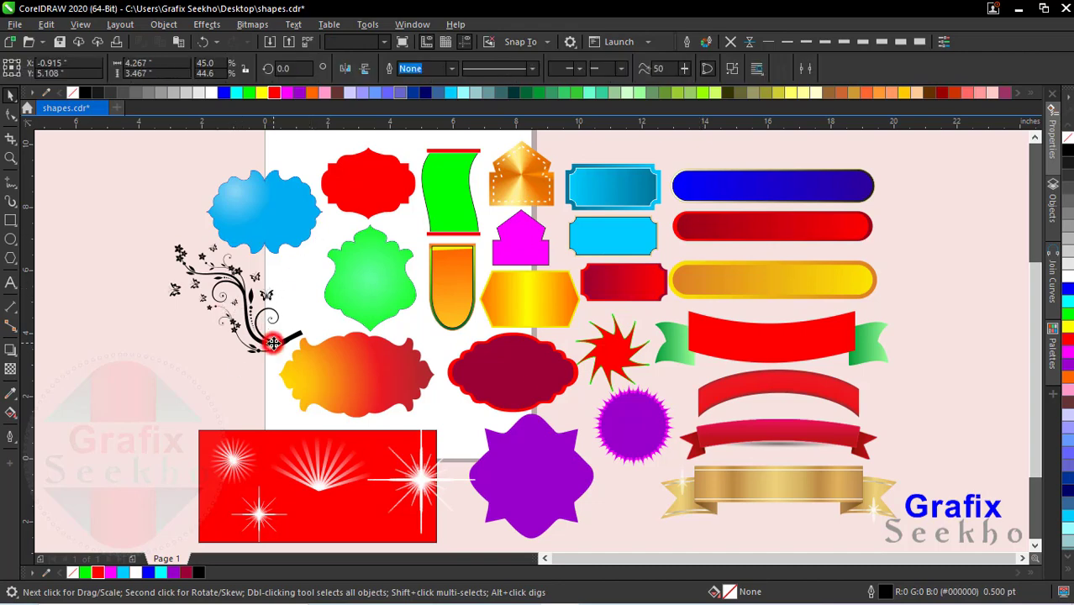
pyautogui.scroll(4, 214, 296)
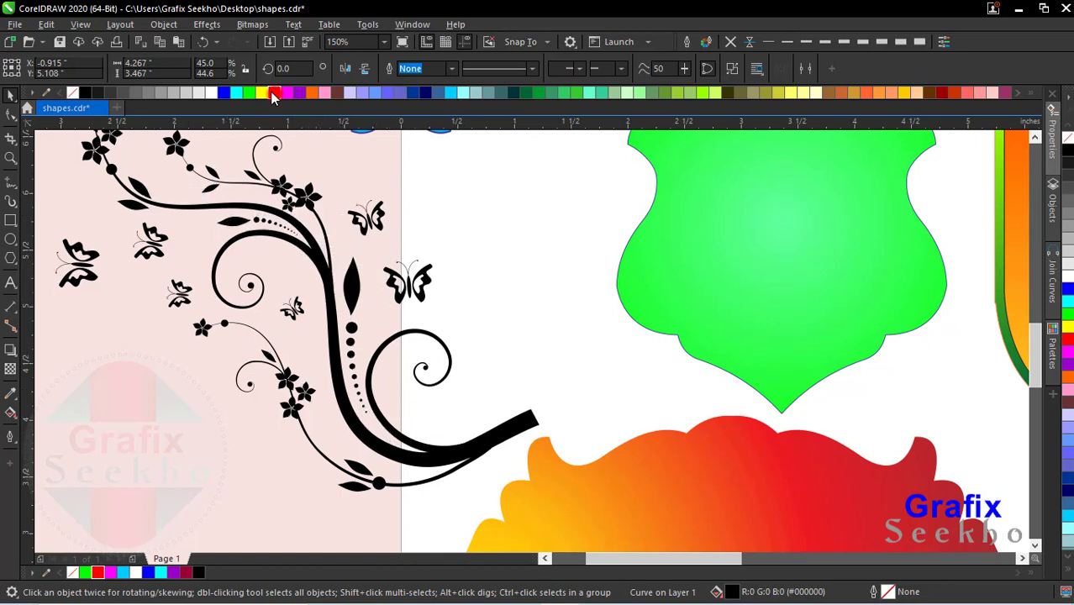
pyautogui.click(274, 93)
pyautogui.click(312, 93)
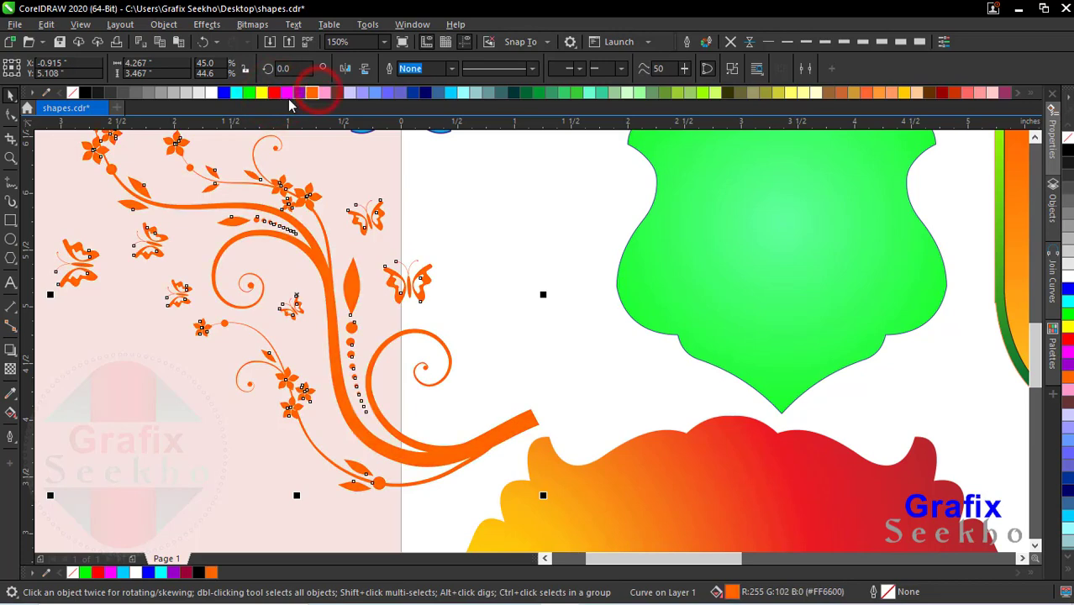
pyautogui.click(223, 93)
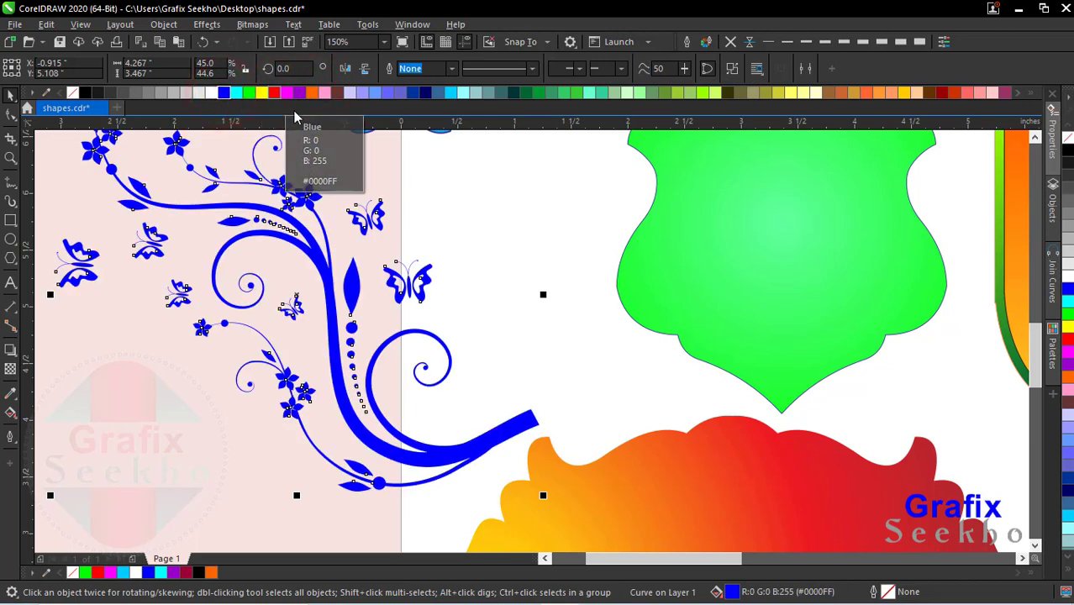
# Step: Straighten the yellow-to-red fountain fill of the ornate label by moving its yellow start point level with the end point
pyautogui.scroll(-3, 359, 241)
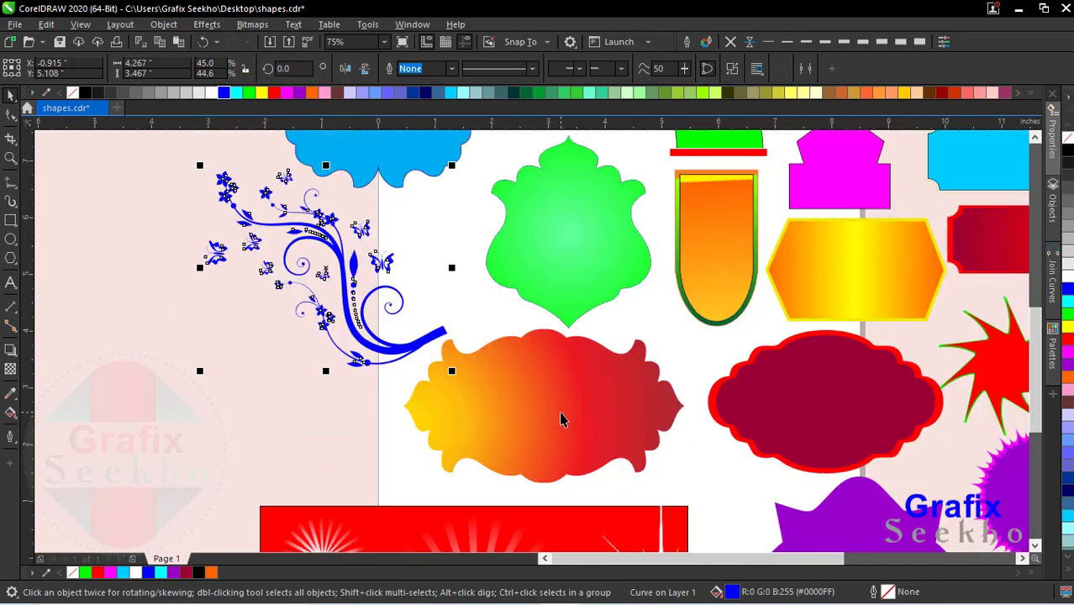
pyautogui.click(550, 420)
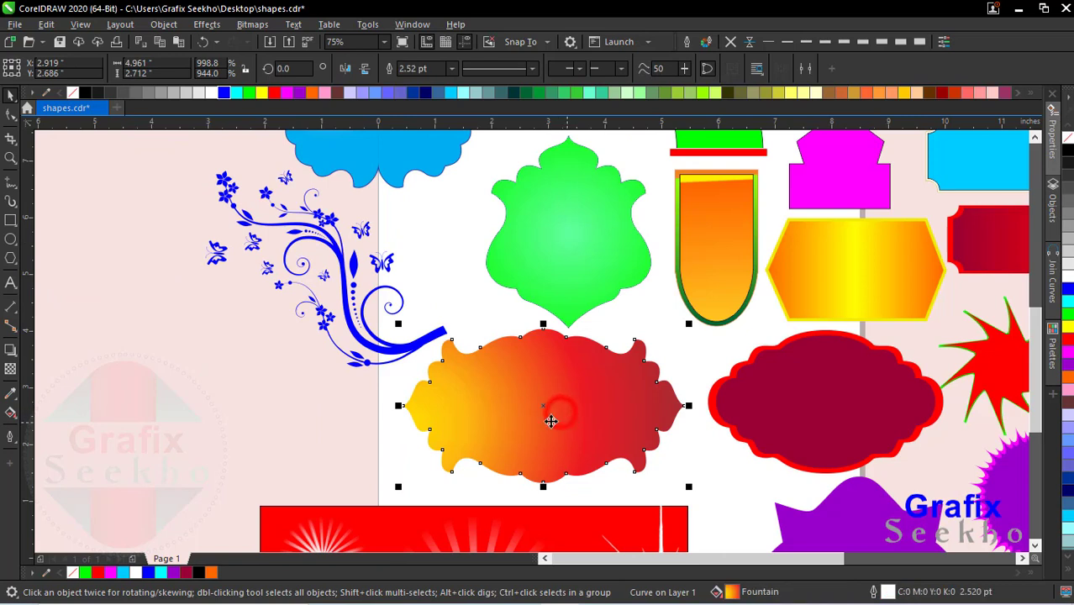
pyautogui.click(9, 412)
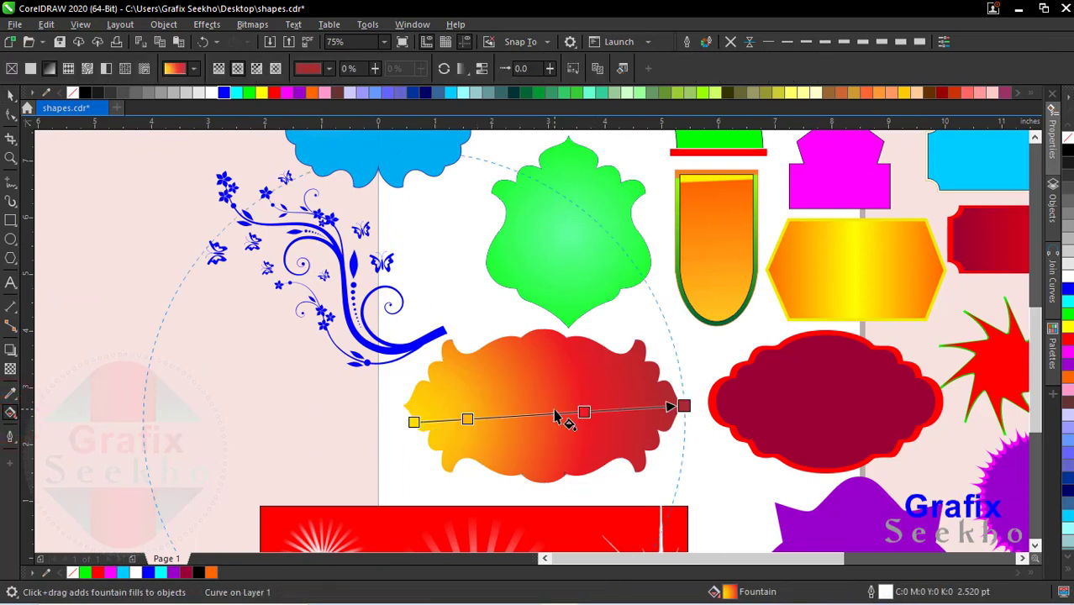
pyautogui.moveTo(413, 422); pyautogui.dragTo(410, 407)
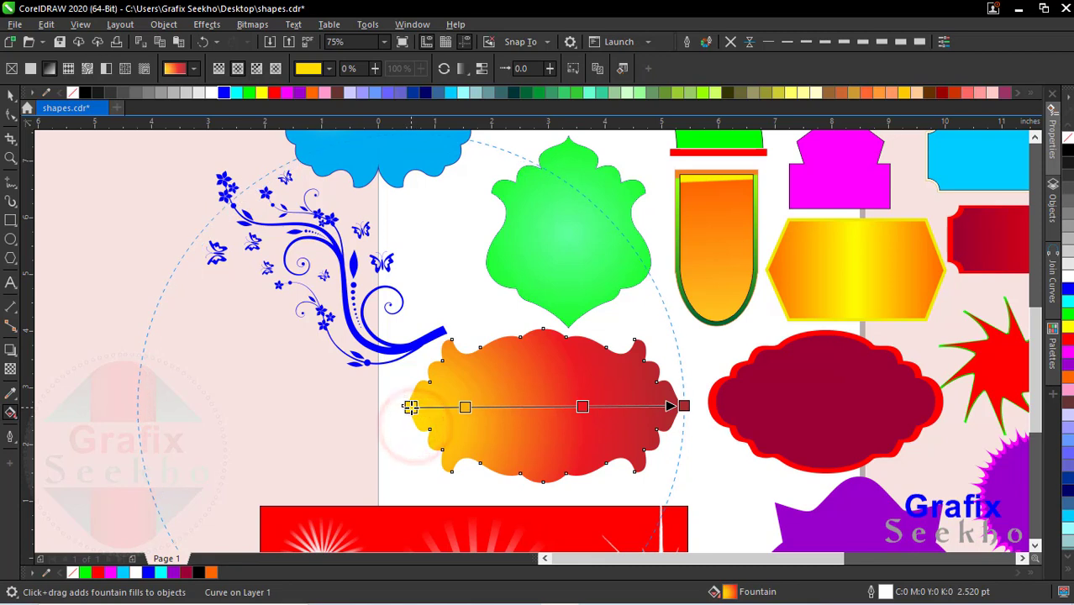
# Step: Try no fill, solid black and solid white on the ornate label, and restore its yellow-to-red fountain fill
pyautogui.click(10, 69)
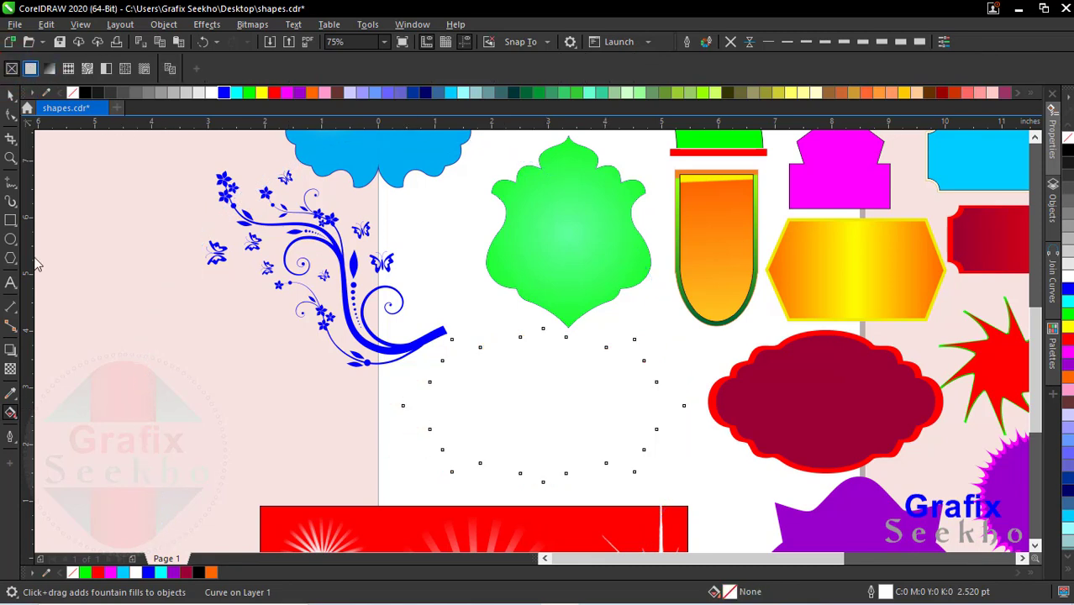
pyautogui.click(85, 92)
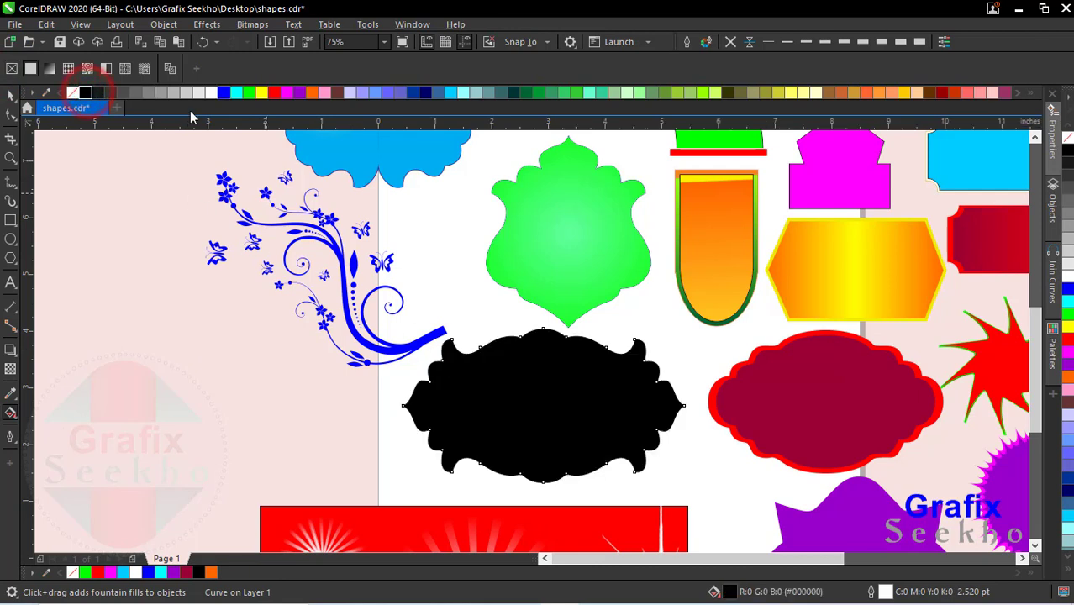
pyautogui.click(211, 92)
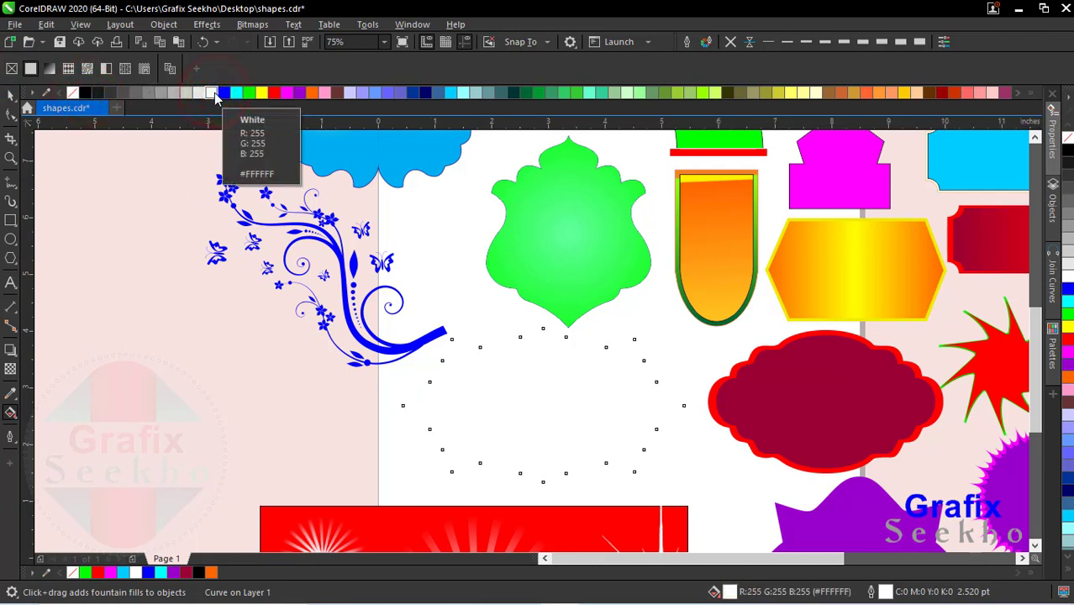
pyautogui.rightClick(85, 92)
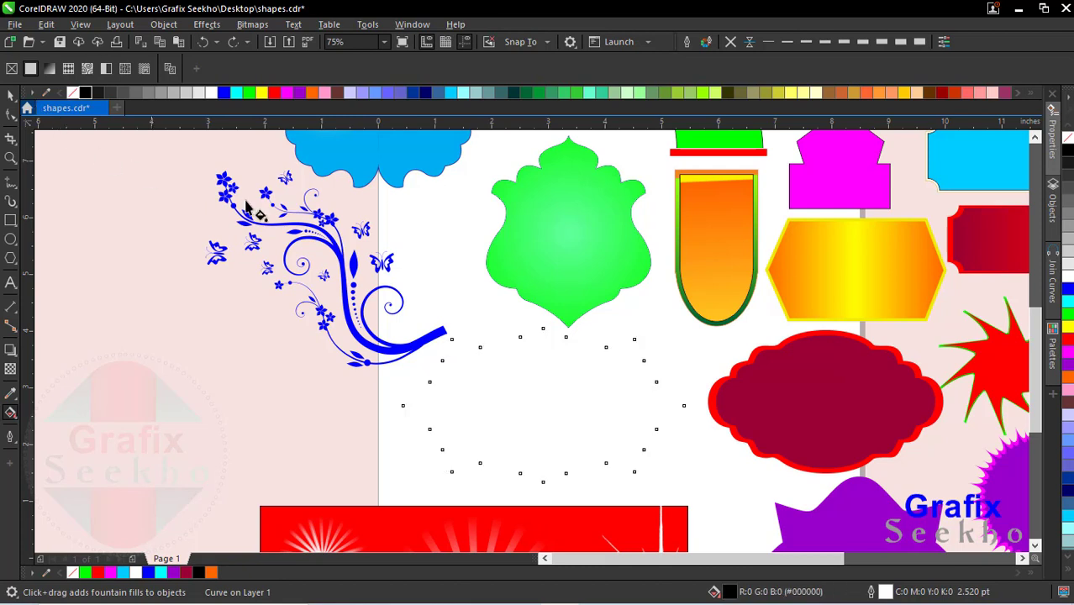
pyautogui.moveTo(410, 406); pyautogui.dragTo(669, 407)
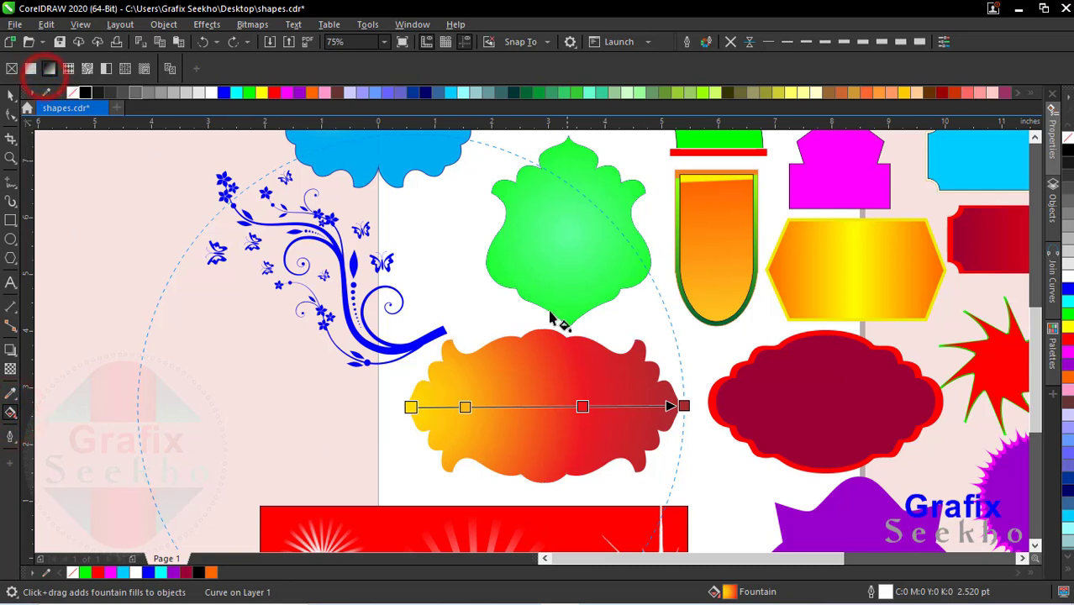
# Step: Try blue on both the start and end nodes of the ornate label's yellow-to-red fountain fill
pyautogui.click(465, 408)
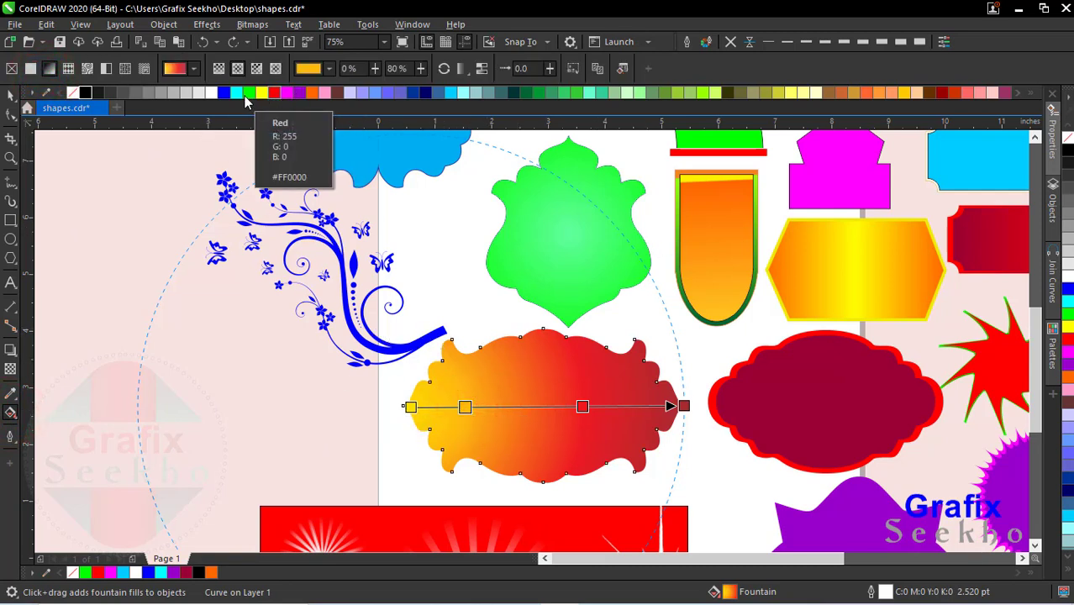
pyautogui.moveTo(224, 92); pyautogui.dragTo(411, 409)
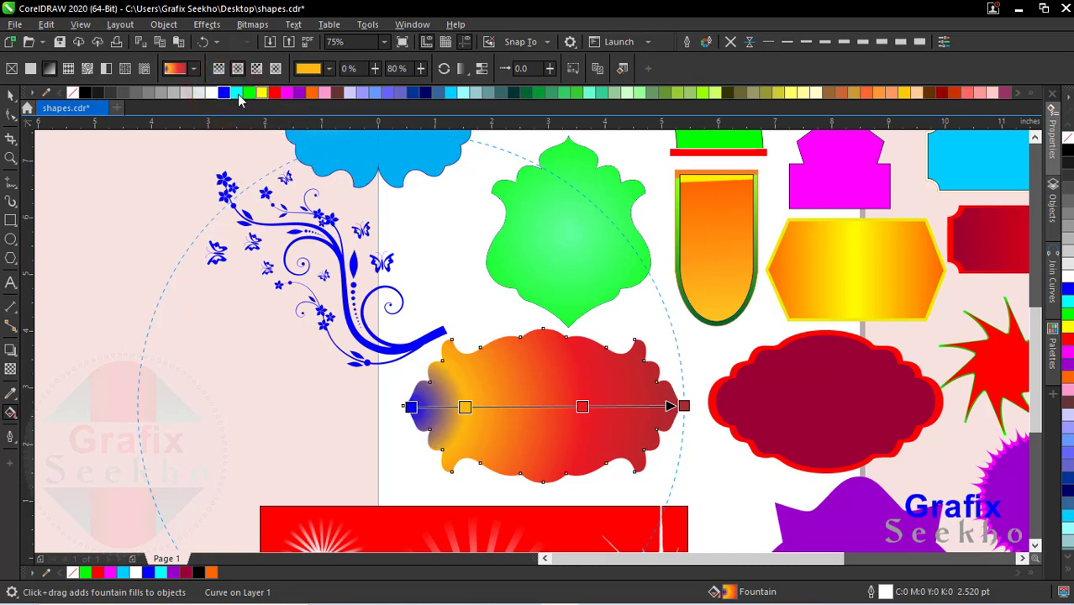
pyautogui.moveTo(628, 292); pyautogui.dragTo(684, 406)
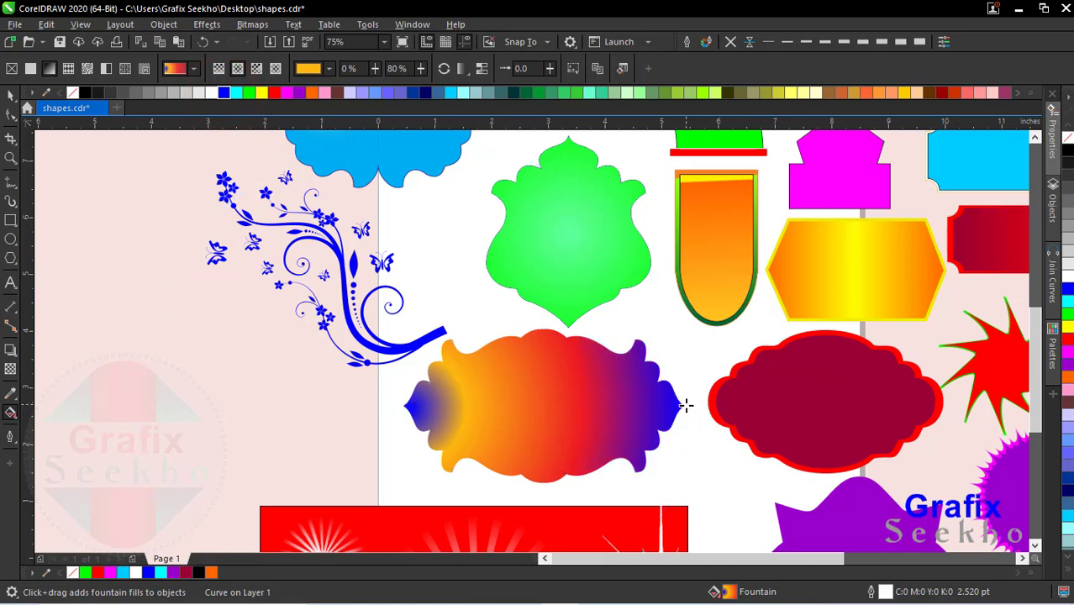
# Step: Remove the red node from the label's fountain fill, and shift the orange node near the middle as a light blue one
pyautogui.doubleClick(584, 407)
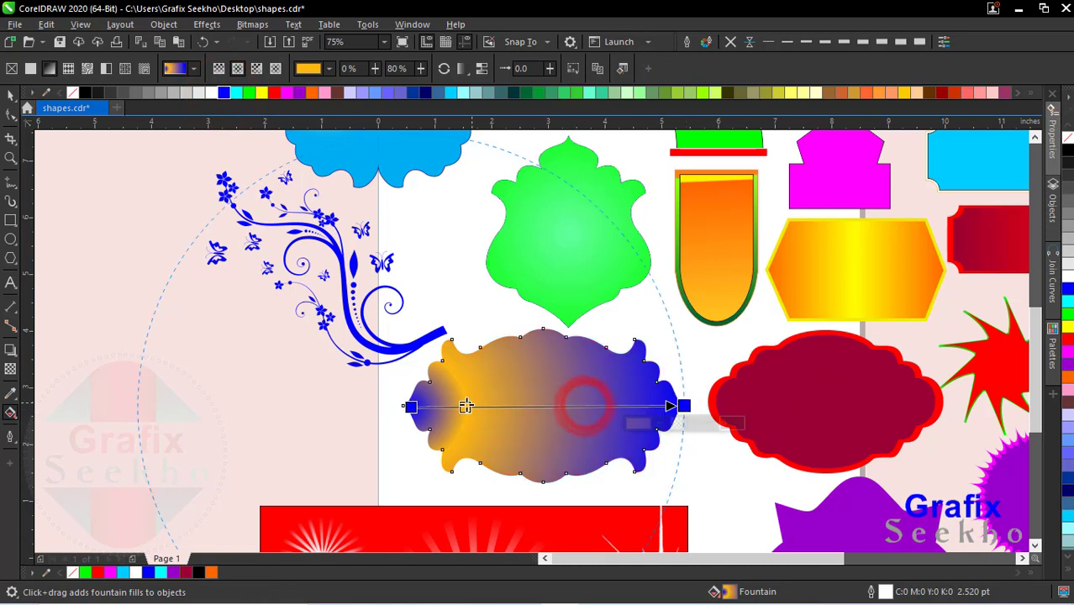
pyautogui.moveTo(465, 406); pyautogui.dragTo(528, 407)
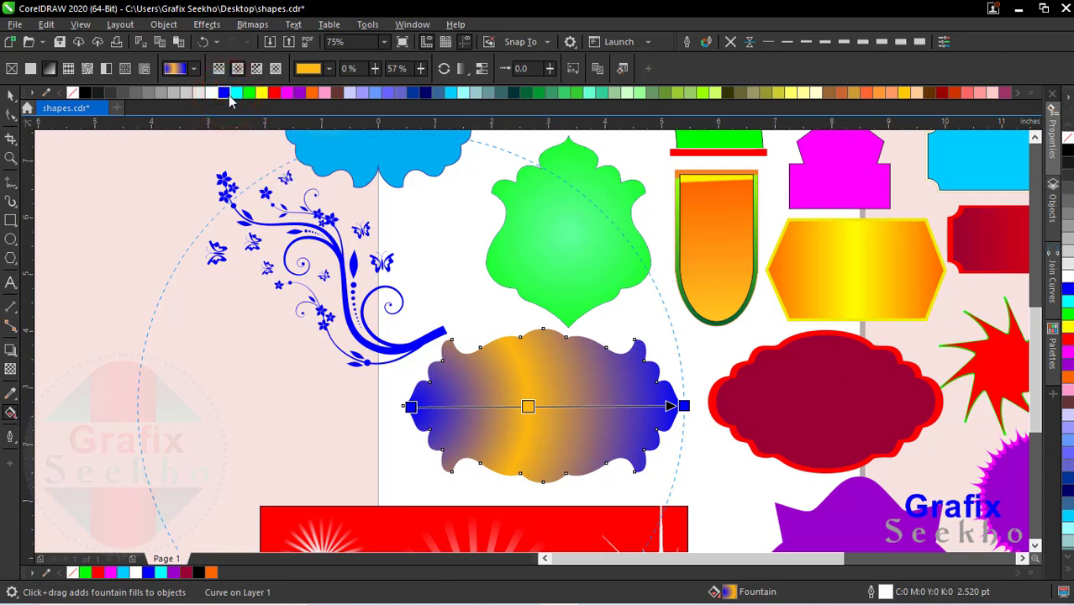
pyautogui.click(228, 95)
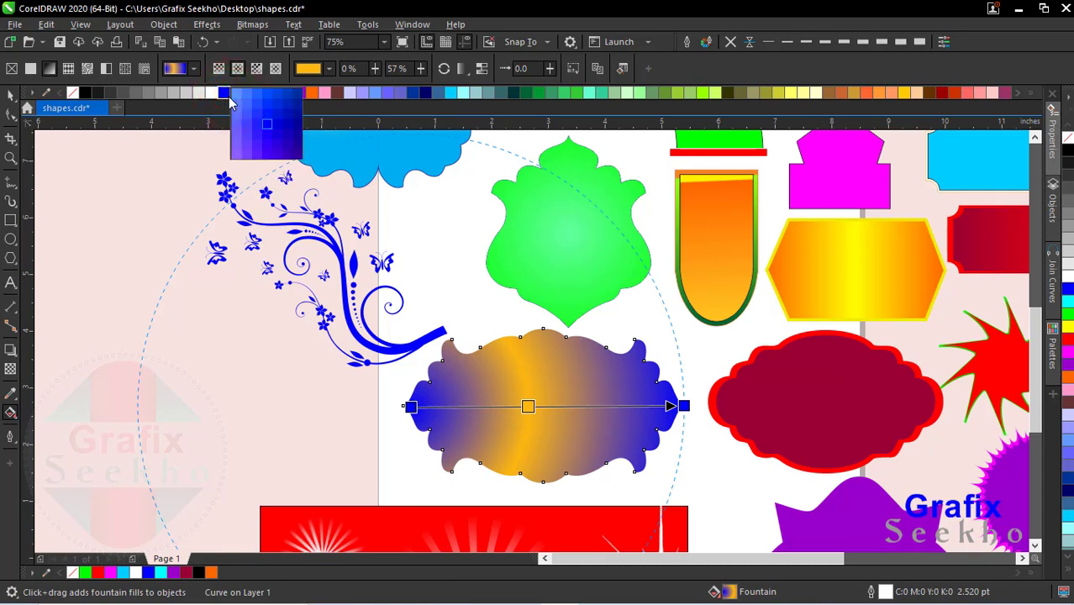
pyautogui.moveTo(235, 97); pyautogui.dragTo(541, 407)
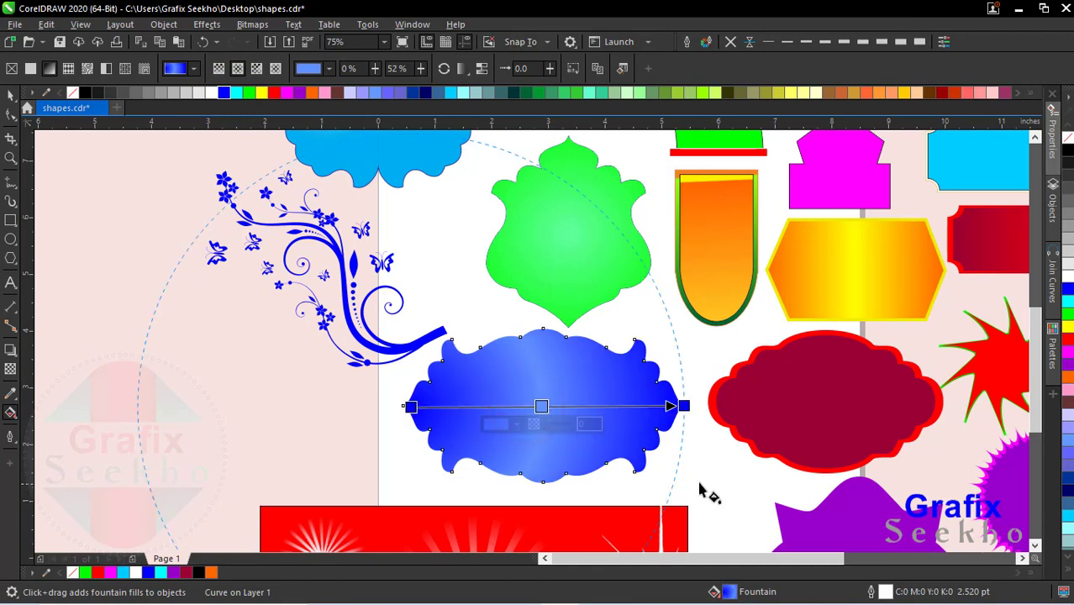
# Step: Rebuild the label's fountain fill with cyan at both ends and a white node near the middle
pyautogui.doubleClick(541, 406)
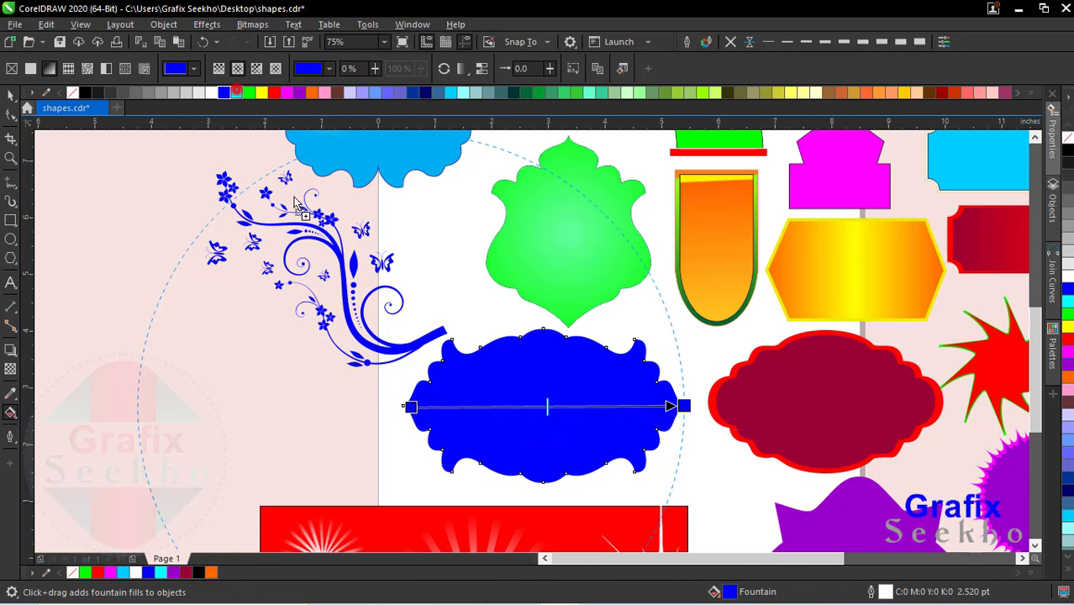
pyautogui.moveTo(237, 93); pyautogui.dragTo(411, 407)
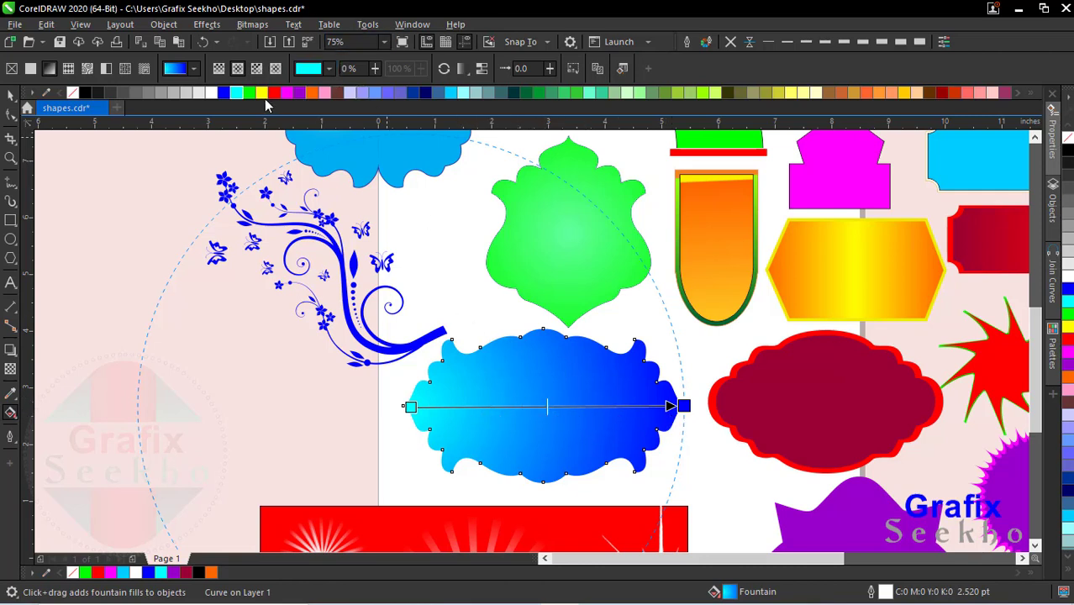
pyautogui.moveTo(320, 160); pyautogui.dragTo(685, 406)
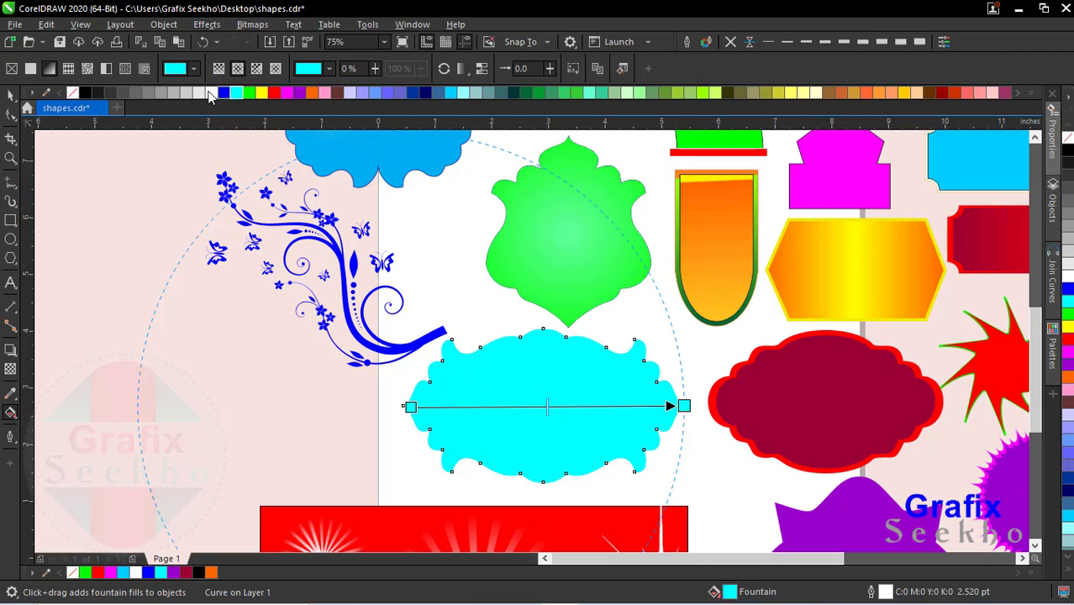
pyautogui.moveTo(210, 97); pyautogui.dragTo(543, 409)
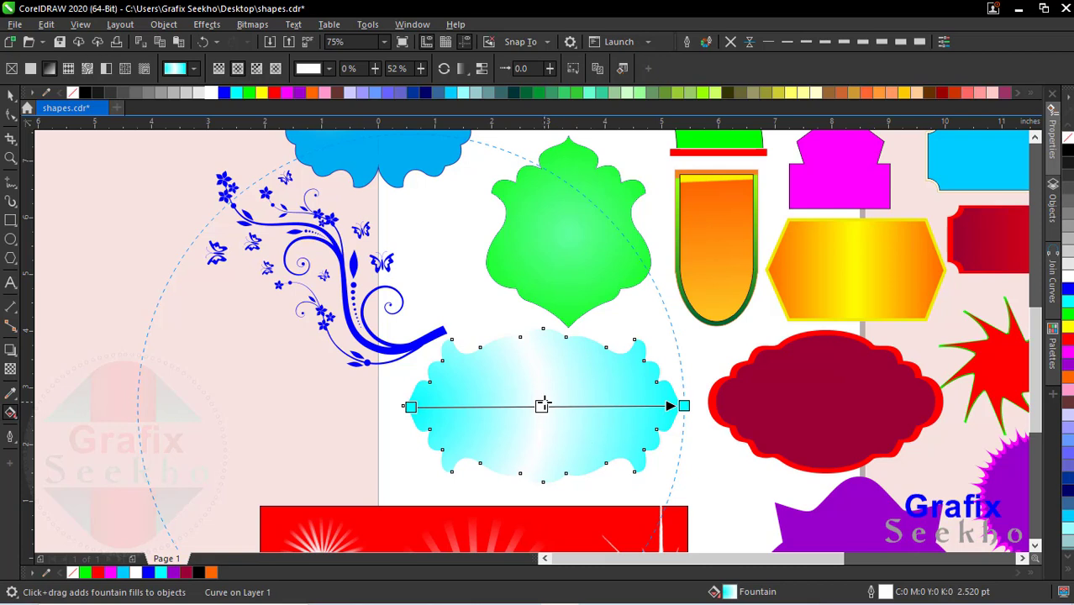
# Step: Reverse the cyan-and-white fountain fill and reposition it to run from the label's centre down to its lower edge
pyautogui.click(445, 69)
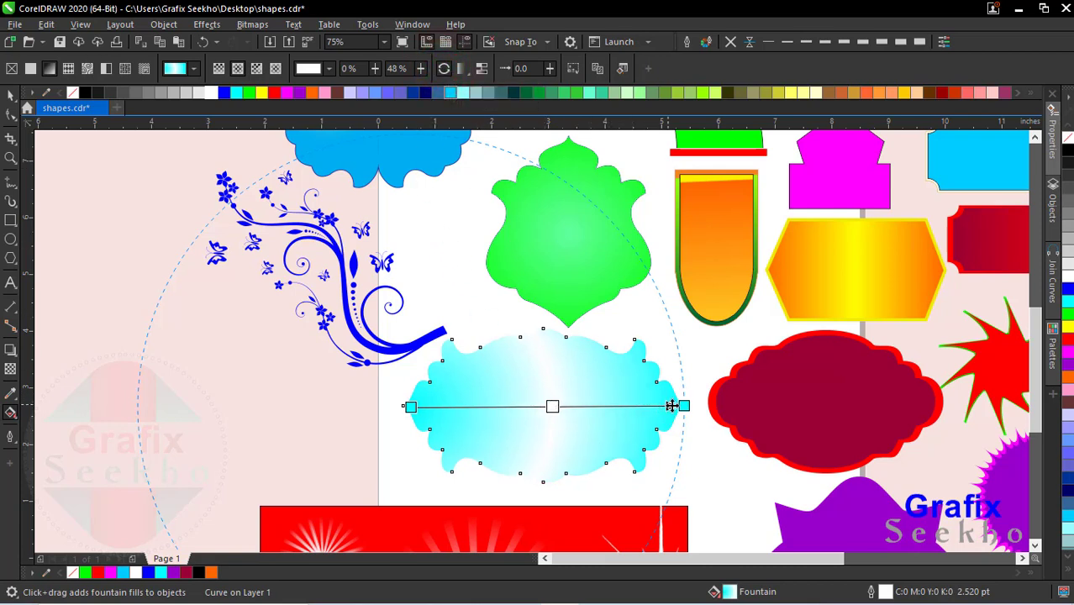
pyautogui.moveTo(679, 407); pyautogui.dragTo(543, 481)
pyautogui.moveTo(411, 407); pyautogui.dragTo(540, 394)
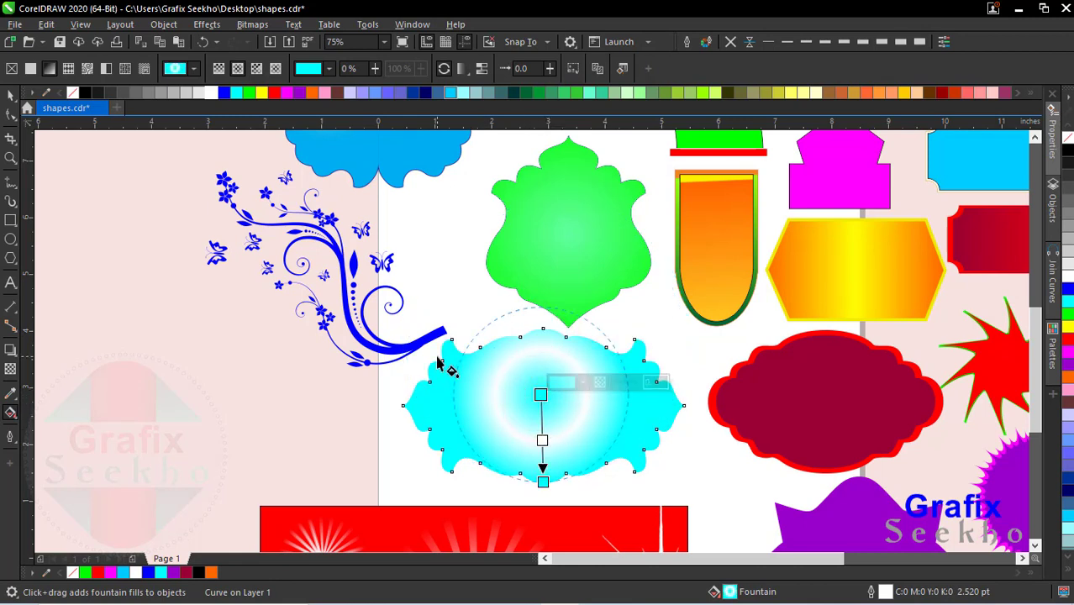
# Step: Undo all the blue and cyan fill trials on the ornate label back to its yellow-to-red fountain fill
pyautogui.hotkey('ctrl', 'z')
pyautogui.hotkey('ctrl', 'z')
pyautogui.hotkey('ctrl', 'z')
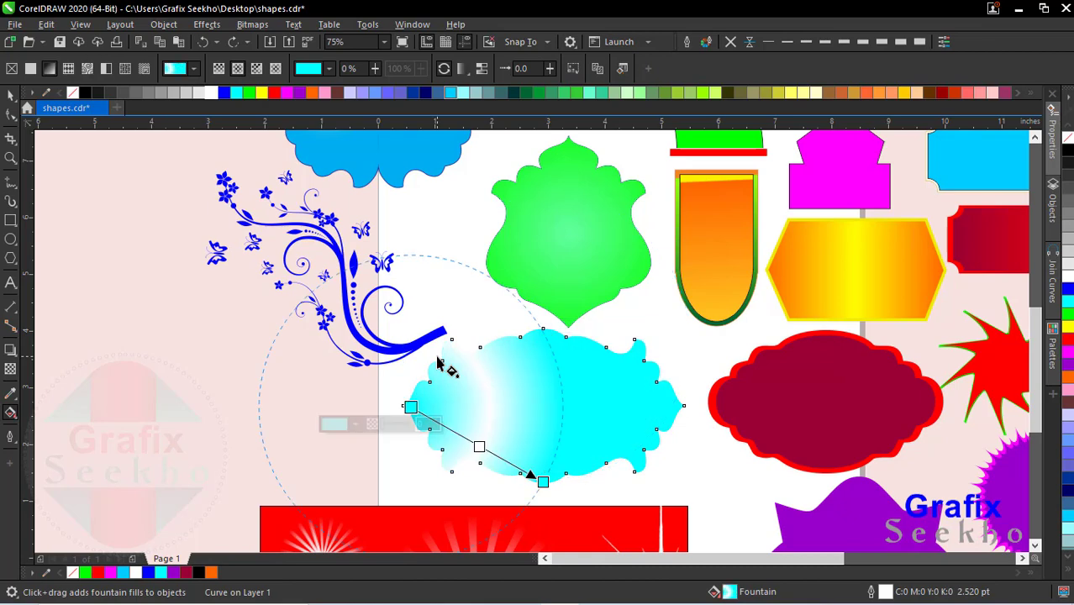
pyautogui.hotkey('ctrl', 'z')
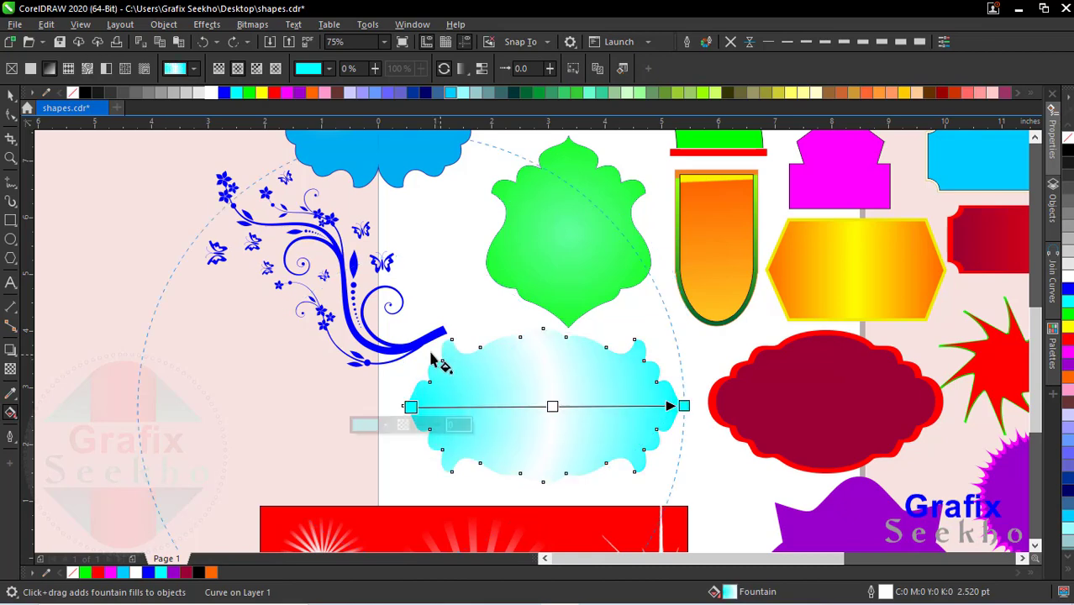
pyautogui.hotkey('ctrl', 'z')
pyautogui.hotkey('ctrl', 'z')
pyautogui.hotkey('ctrl', 'z')
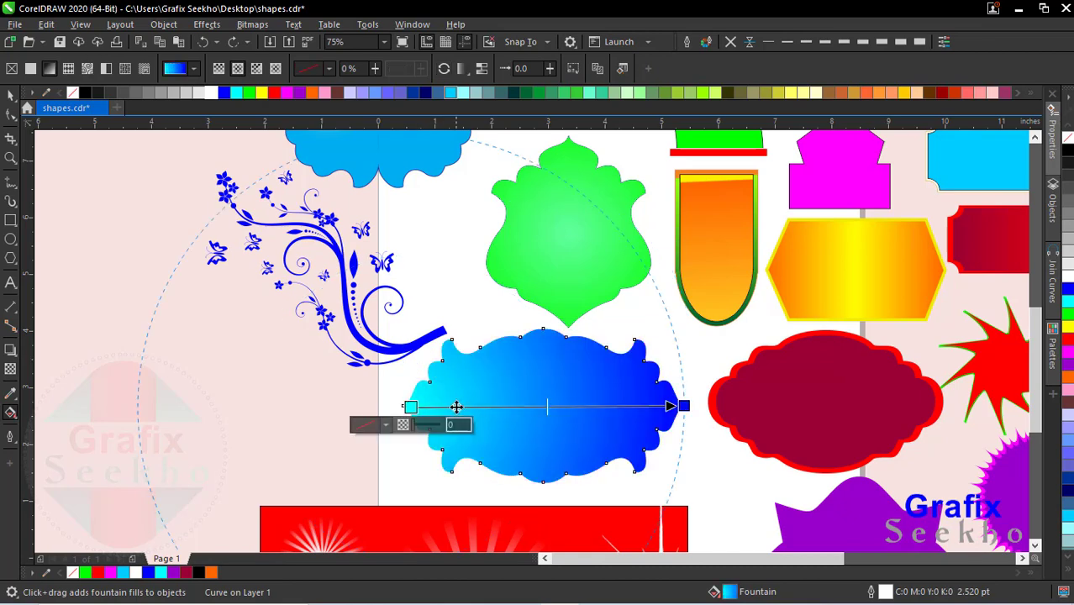
pyautogui.hotkey('ctrl', 'z')
pyautogui.hotkey('ctrl', 'z')
pyautogui.hotkey('ctrl', 'z')
pyautogui.hotkey('ctrl', 'z')
pyautogui.hotkey('ctrl', 'z')
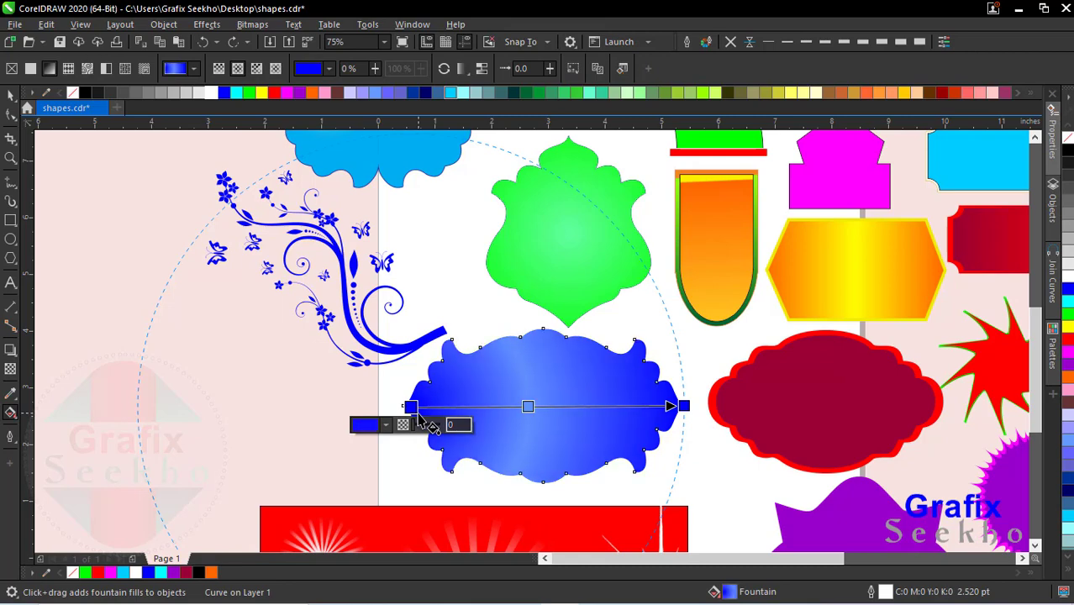
pyautogui.hotkey('ctrl', 'z')
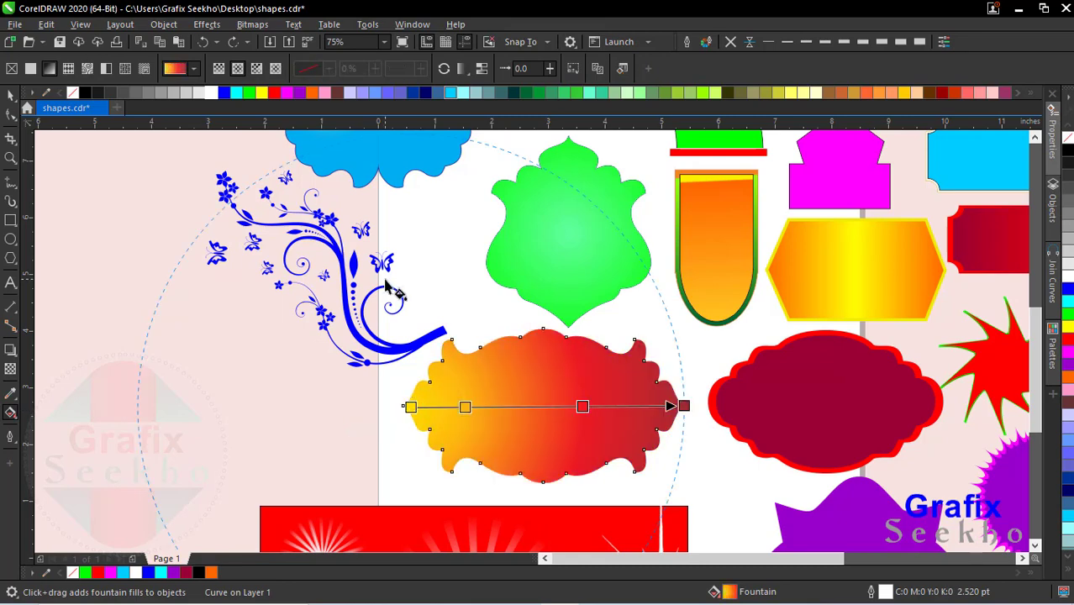
# Step: Examine the green scroll, orange arch, magenta and golden labels, red star and purple starburst badge by selecting them in turn
pyautogui.scroll(-2, 388, 289)
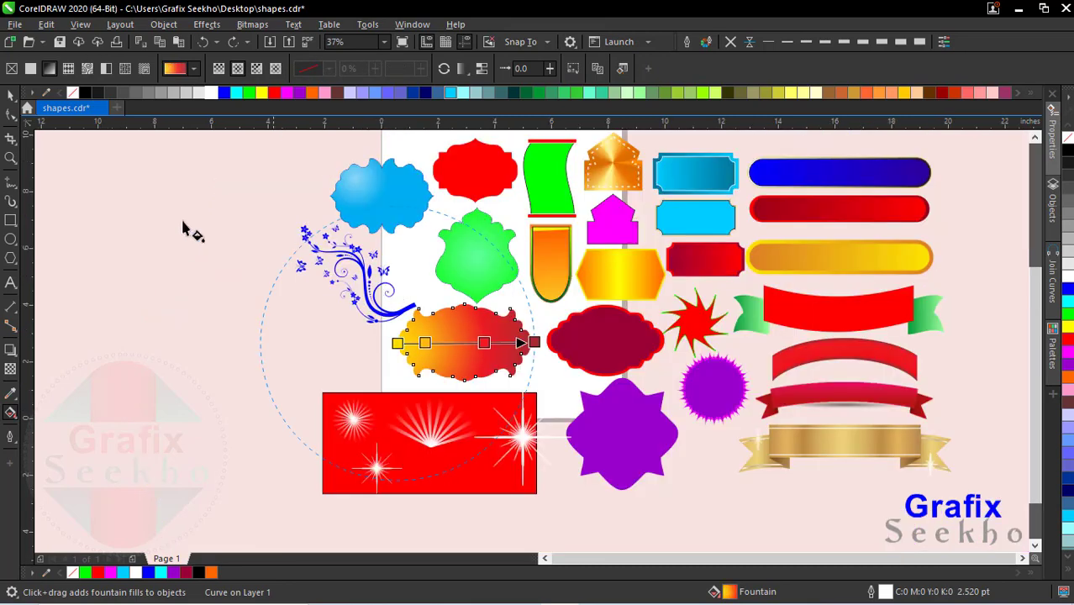
pyautogui.click(10, 97)
pyautogui.click(555, 160)
pyautogui.click(556, 171)
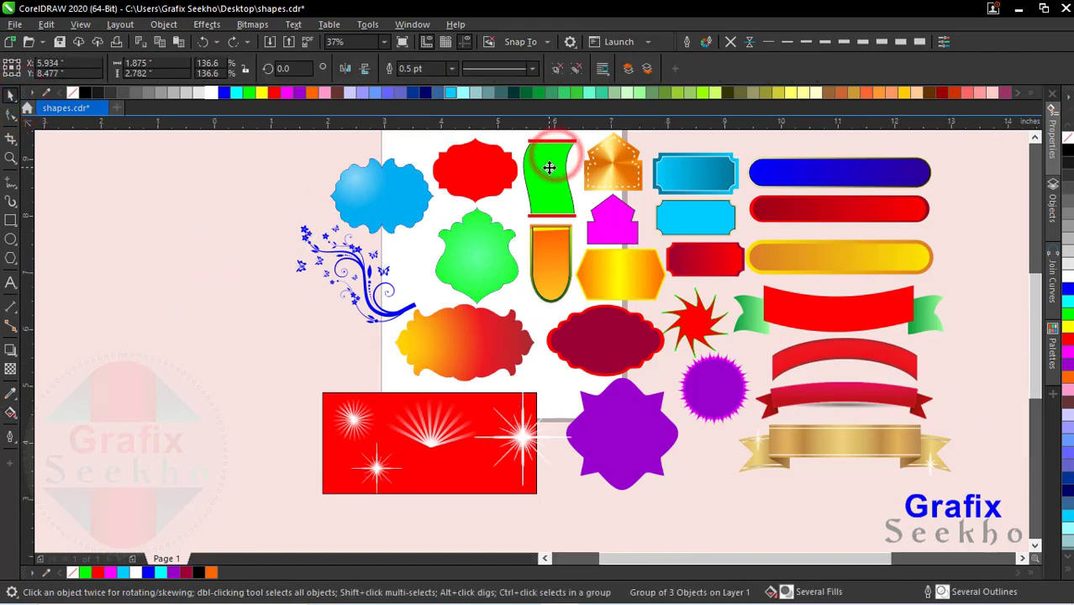
pyautogui.scroll(2, 556, 171)
pyautogui.click(559, 363)
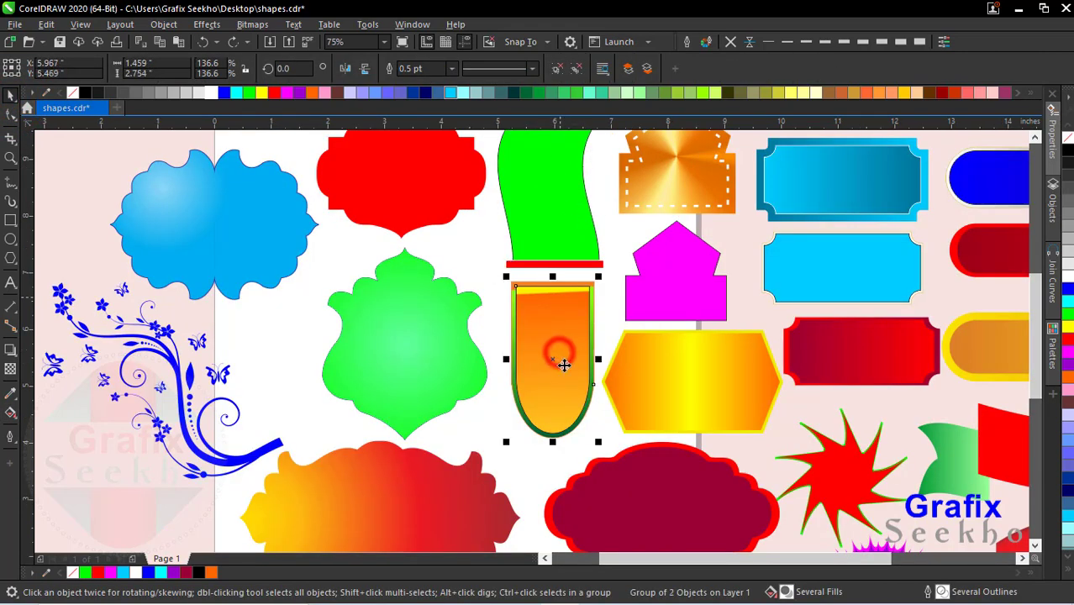
pyautogui.click(690, 279)
pyautogui.click(691, 165)
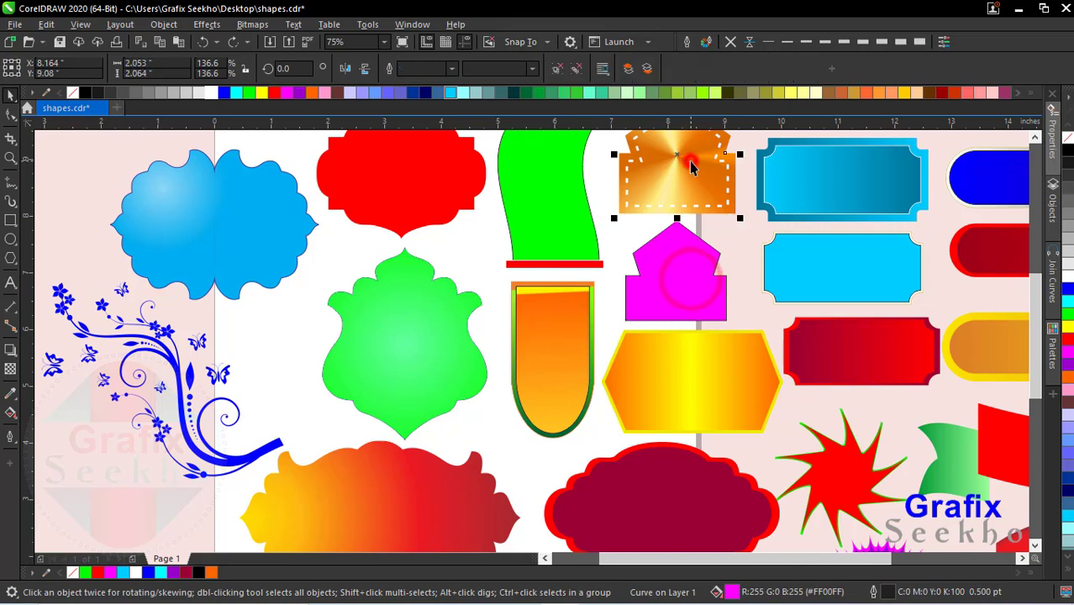
pyautogui.scroll(-1, 898, 377)
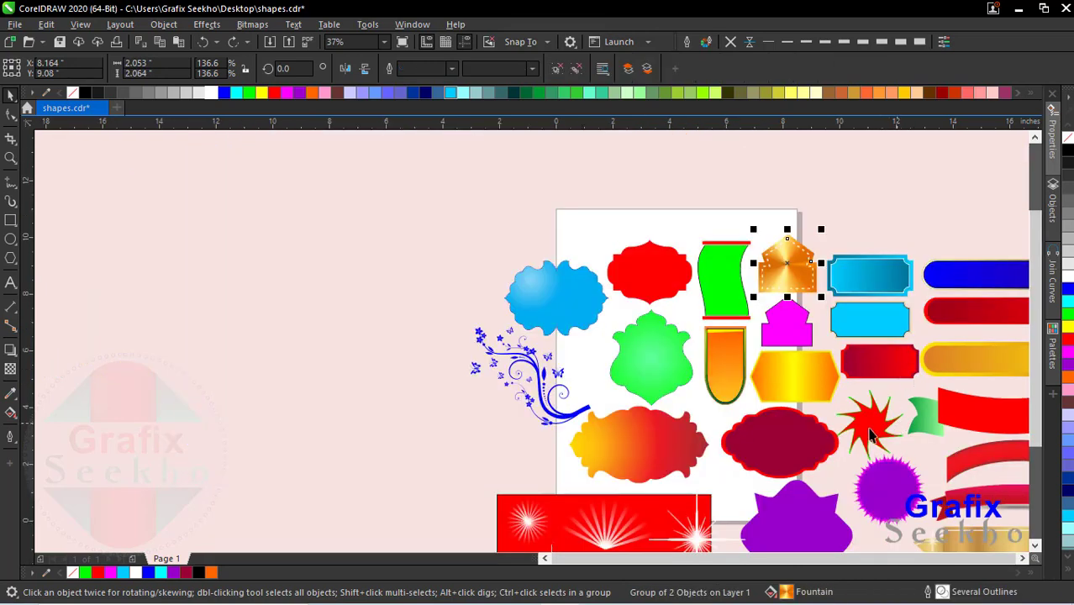
pyautogui.click(869, 431)
pyautogui.click(894, 468)
pyautogui.scroll(1, 894, 469)
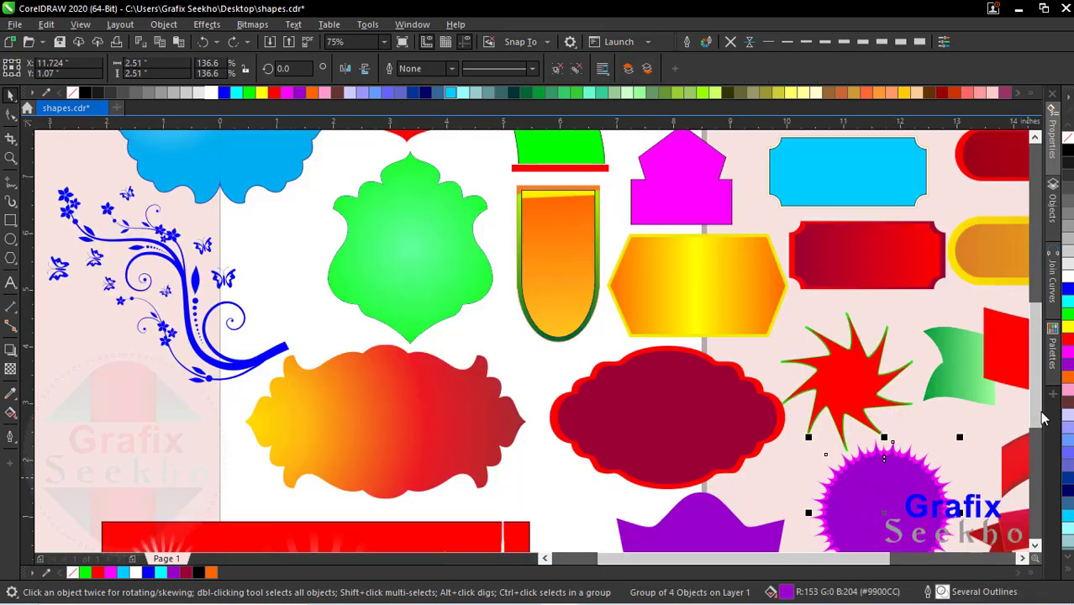
# Step: Add the artistic text "خوشخبری" on the yellow-to-red ornate label
pyautogui.scroll(-1, 1042, 418)
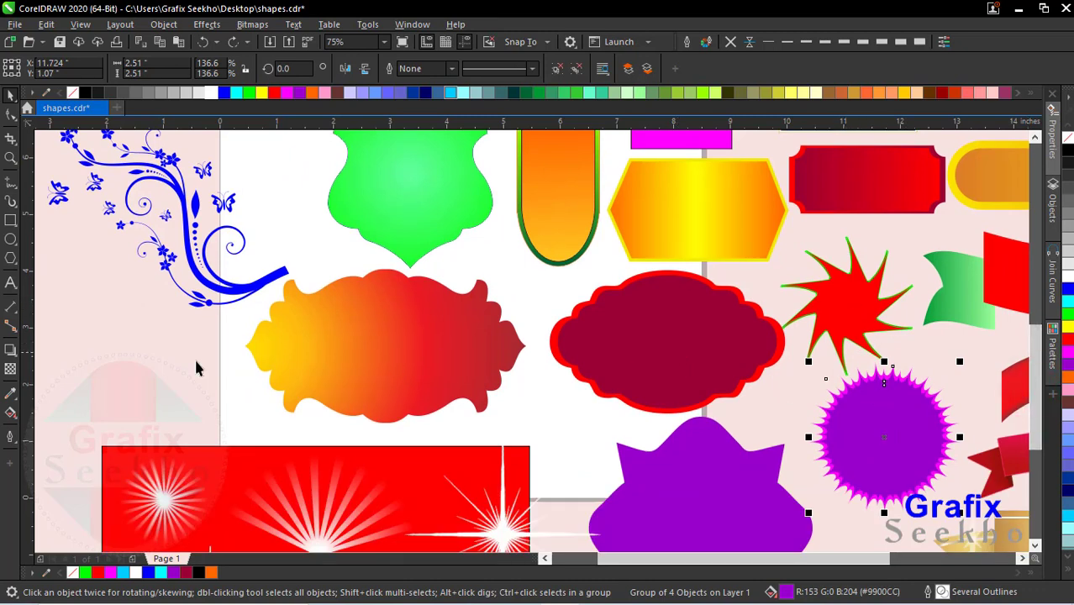
pyautogui.click(11, 284)
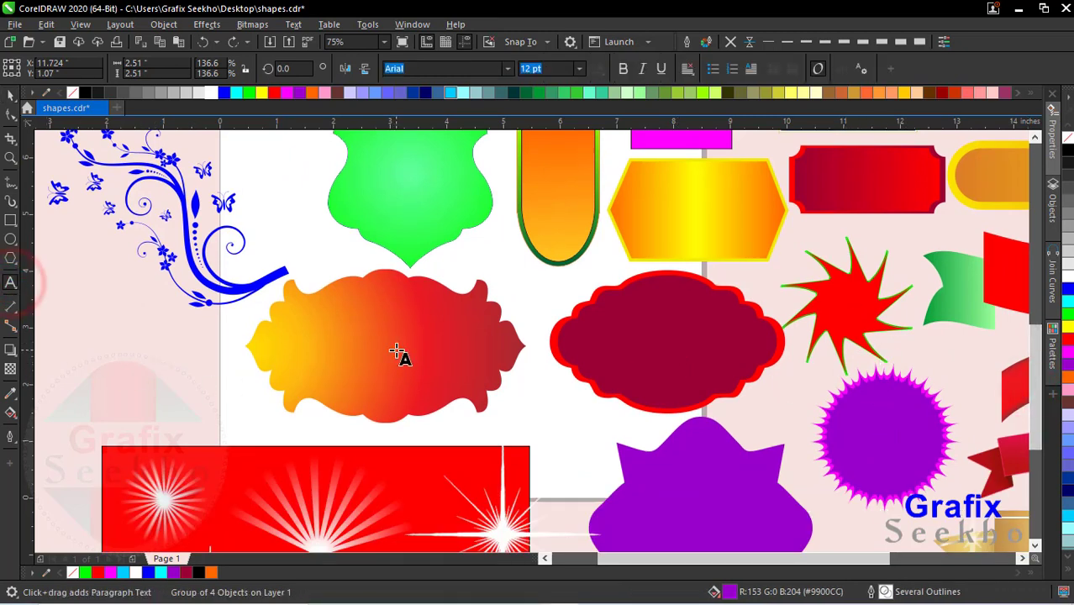
pyautogui.click(396, 349)
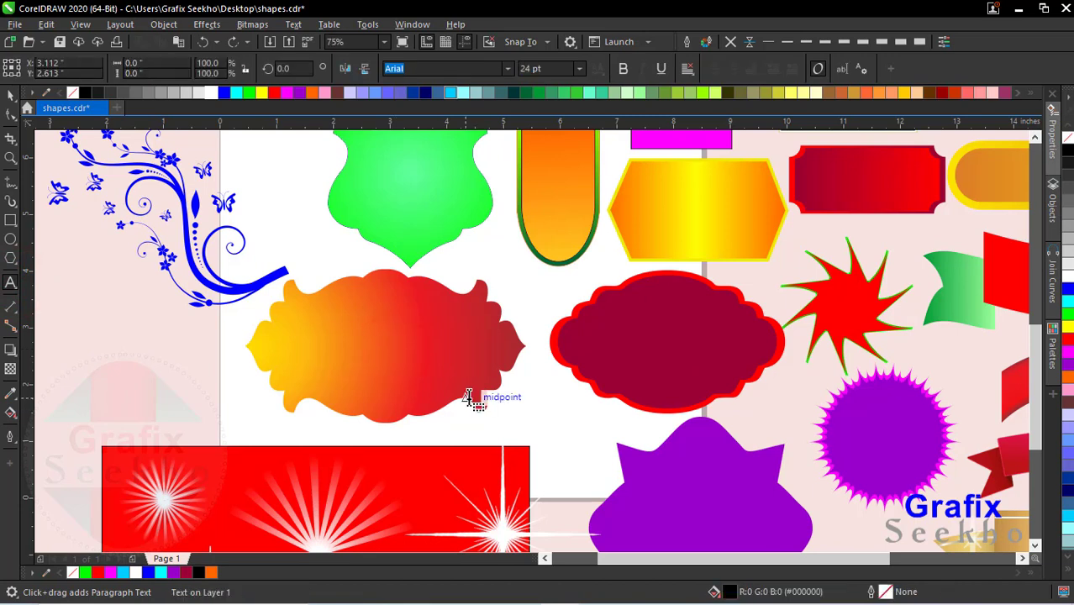
pyautogui.write('خو')
pyautogui.write('شخبی')
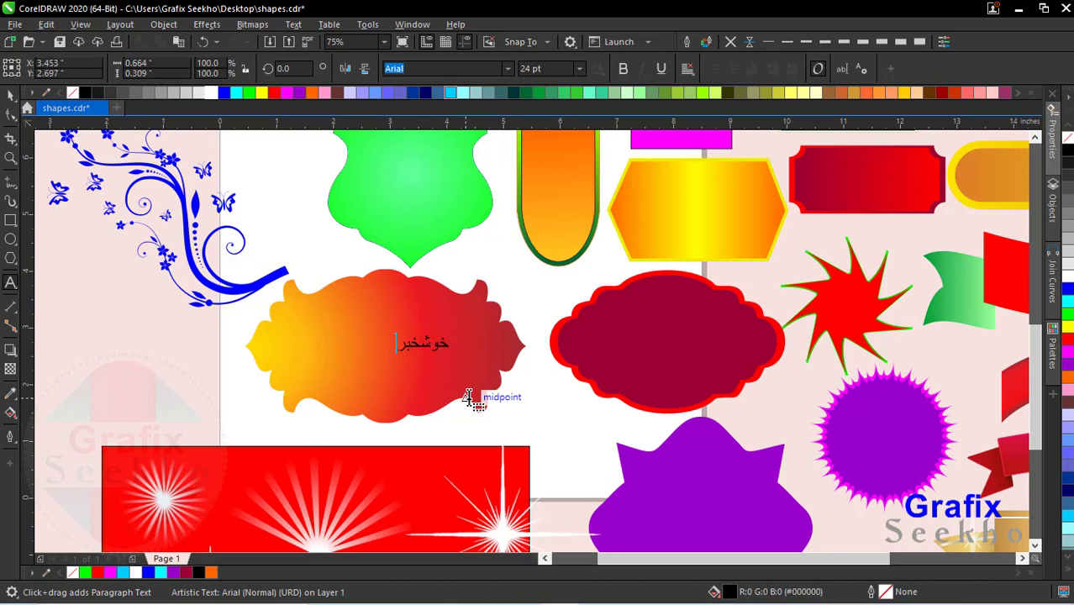
pyautogui.press('Escape')
pyautogui.click(10, 95)
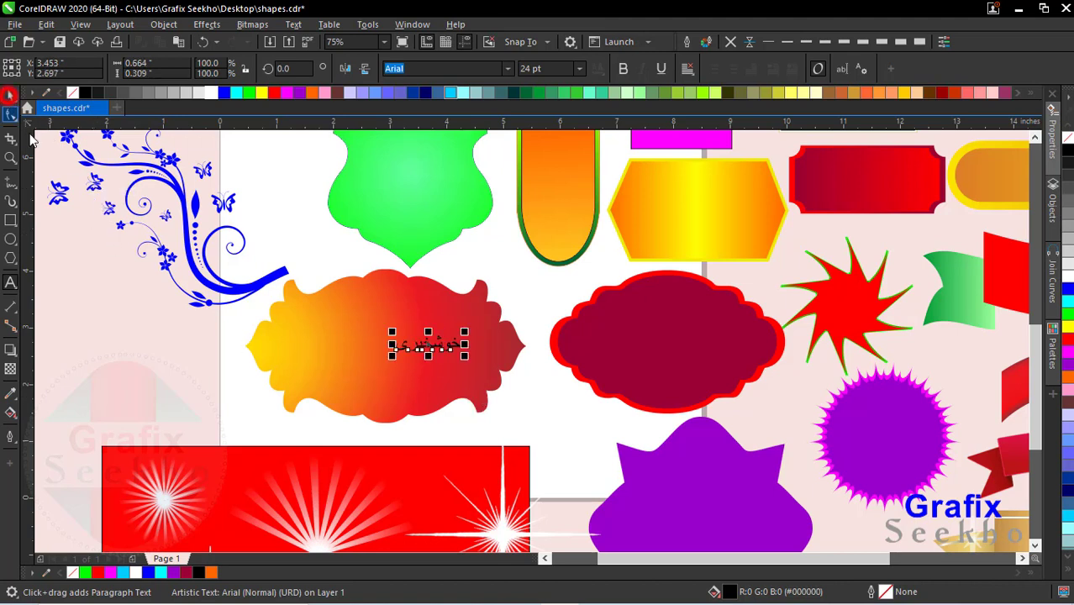
# Step: Set the Urdu text's font to Jameel Noori Nastaleeq and enlarge it to about 43 pt
pyautogui.click(421, 66)
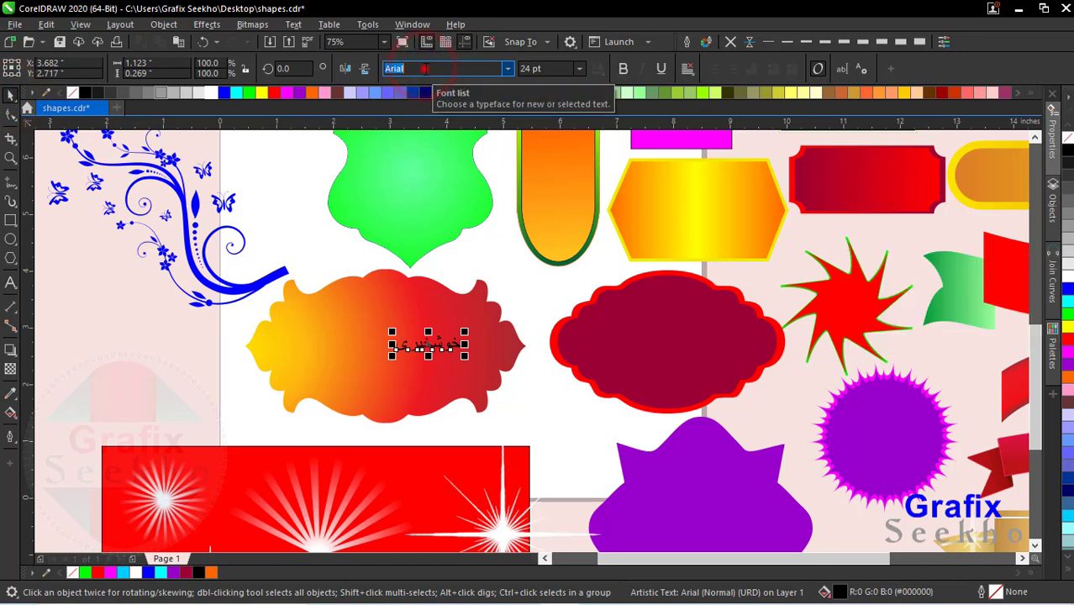
pyautogui.click(426, 68)
pyautogui.write('jam')
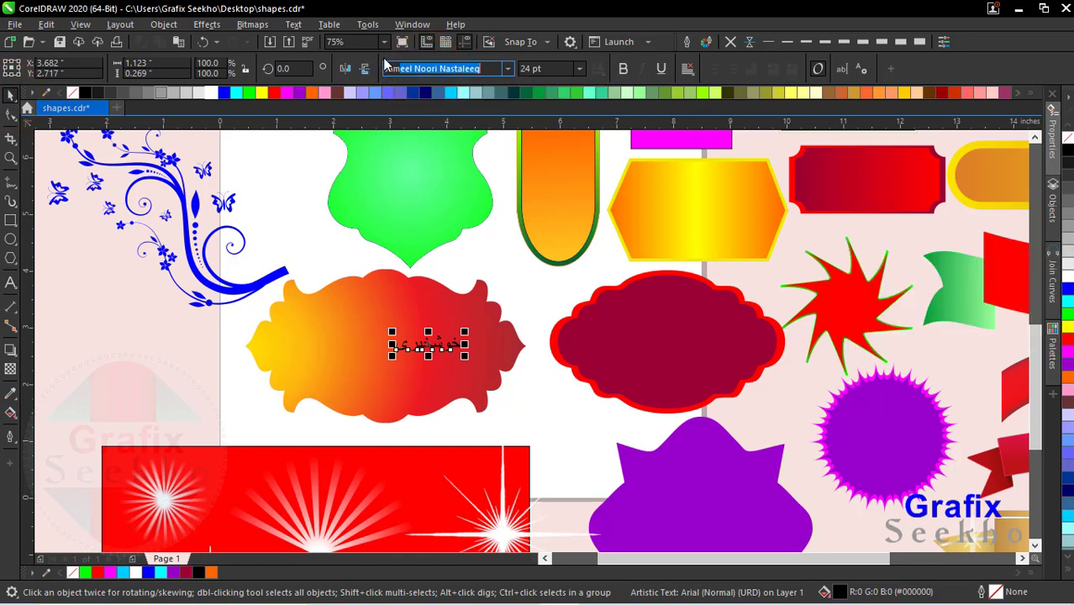
pyautogui.click(469, 134)
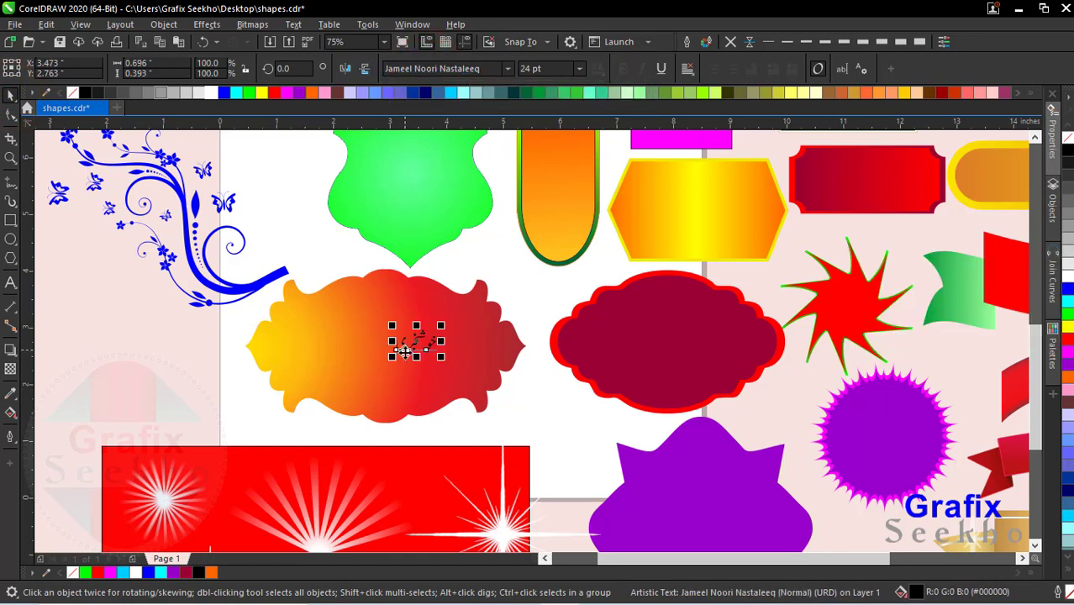
pyautogui.moveTo(390, 358); pyautogui.dragTo(295, 391)
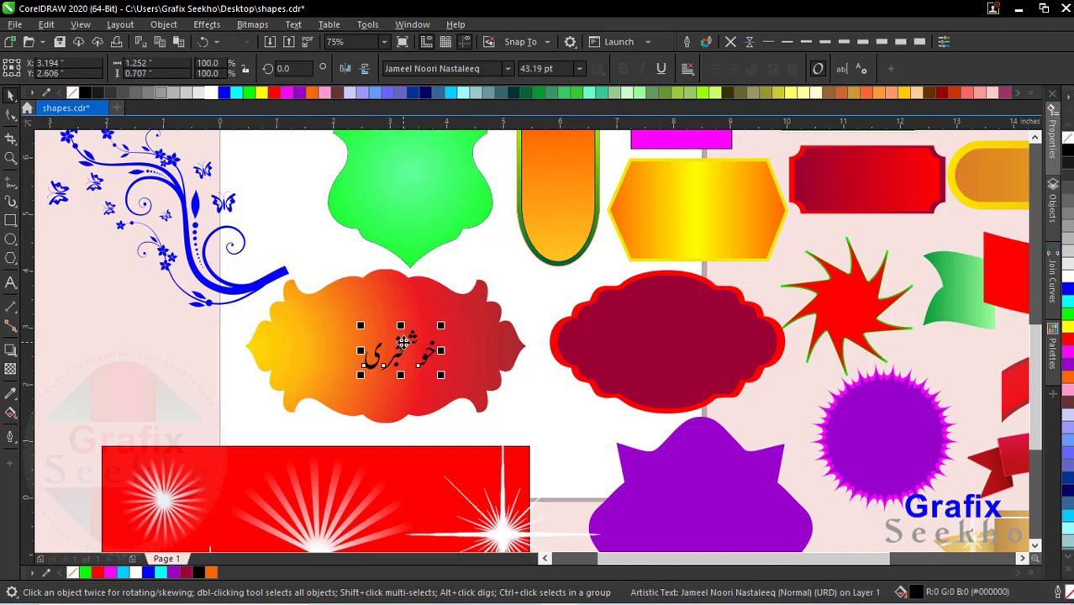
# Step: Move the Urdu text onto the centre of the purple starburst badge and fill it white
pyautogui.moveTo(403, 340); pyautogui.dragTo(888, 424)
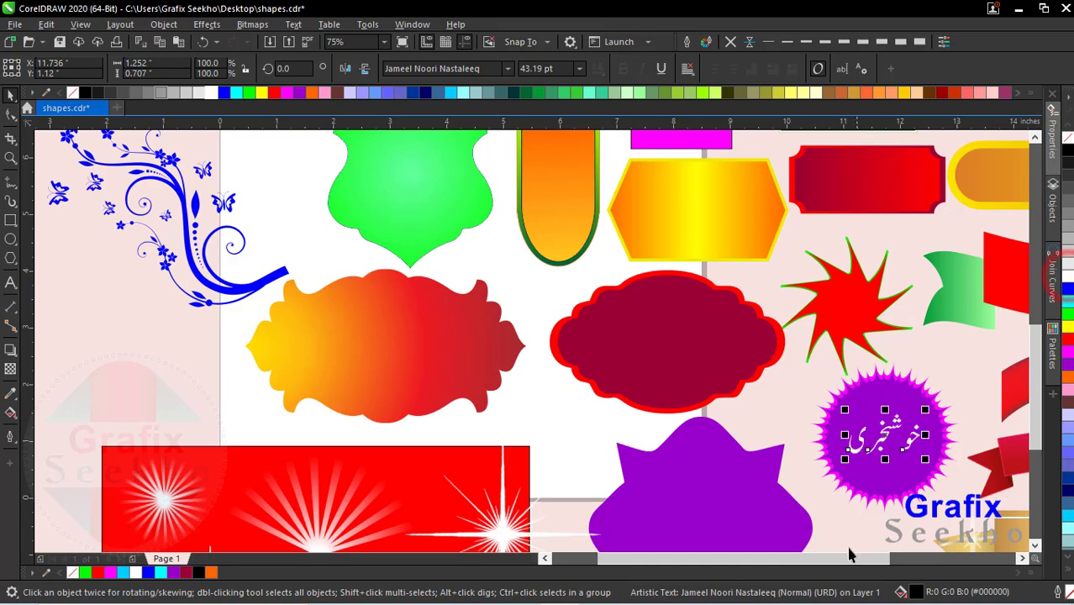
pyautogui.click(898, 559)
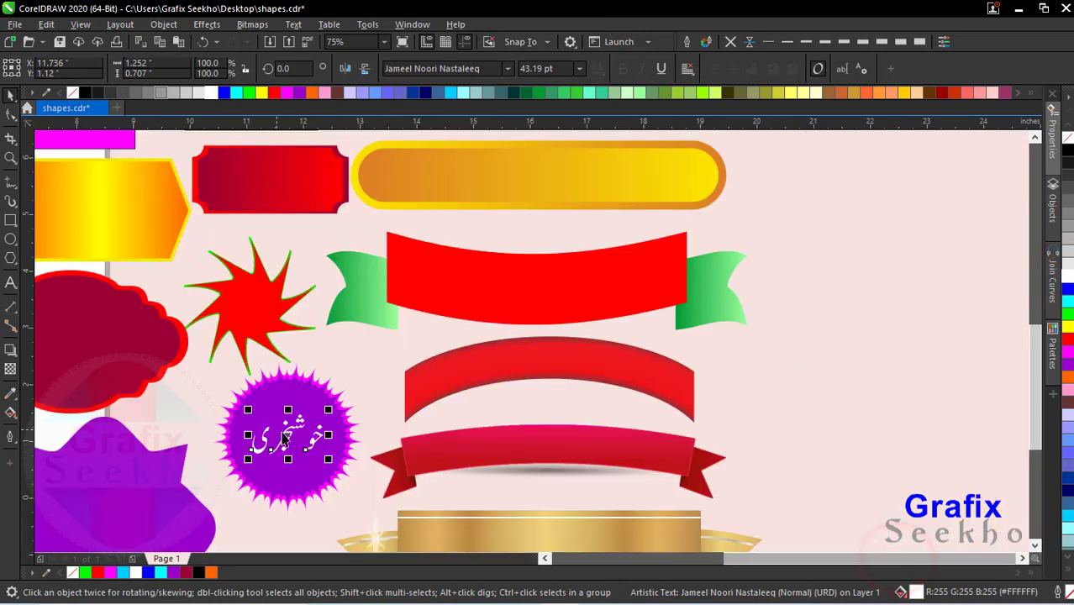
# Step: Move the white Urdu text onto the centre of the red star and enlarge it there to about 34 pt
pyautogui.moveTo(293, 433); pyautogui.dragTo(280, 297)
pyautogui.scroll(2, 237, 331)
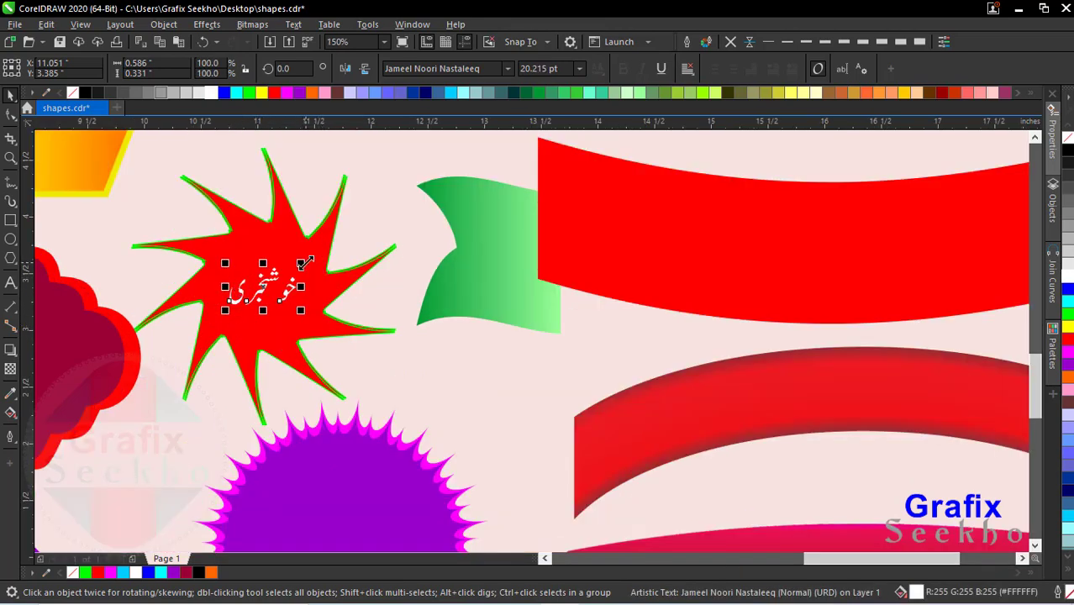
pyautogui.moveTo(304, 263); pyautogui.dragTo(325, 249)
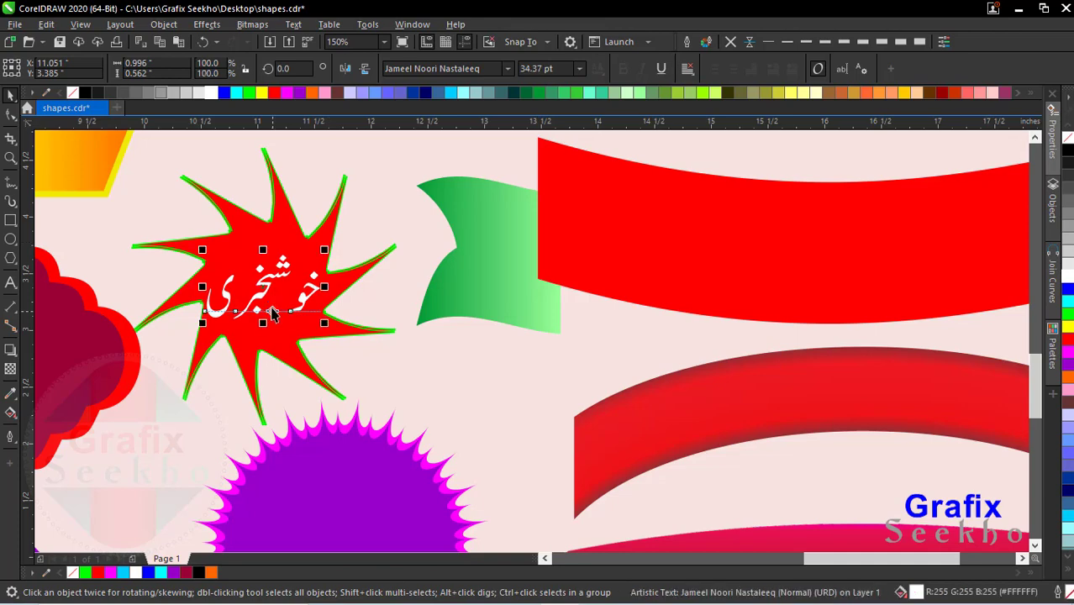
pyautogui.scroll(-2, 479, 313)
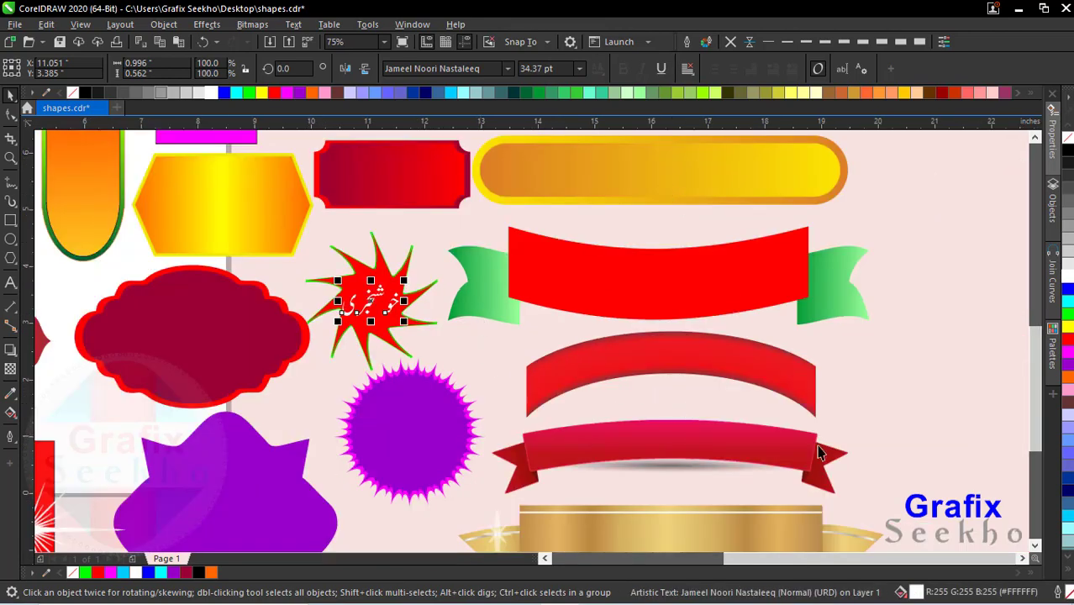
# Step: Examine the red banner with green ribbon ends, the arched red banner and the other ribbon banners around them
pyautogui.click(673, 290)
pyautogui.click(651, 361)
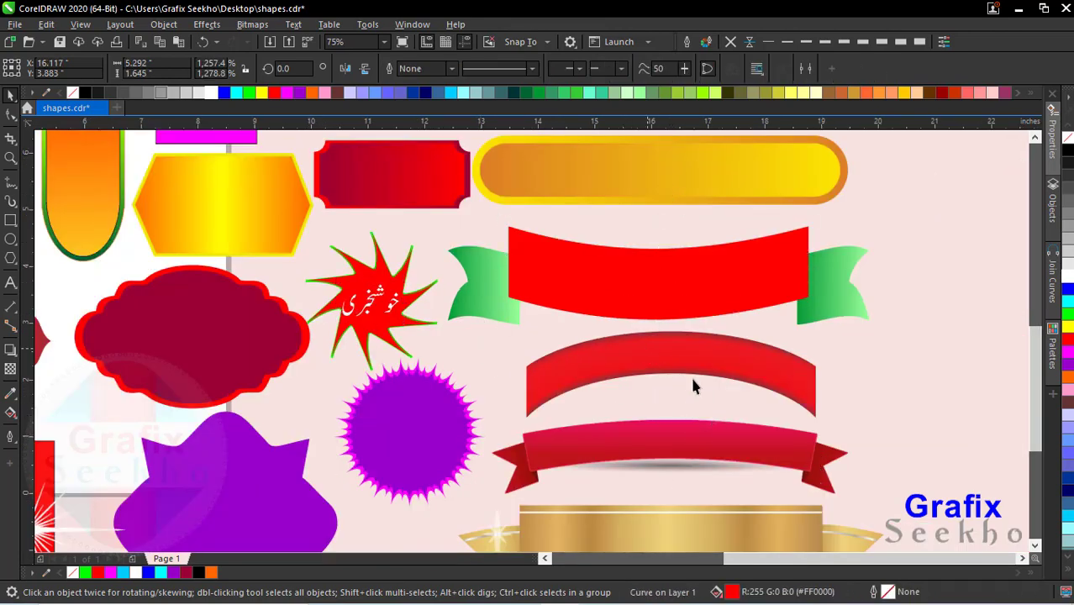
pyautogui.press('m')
pyautogui.click(1033, 302)
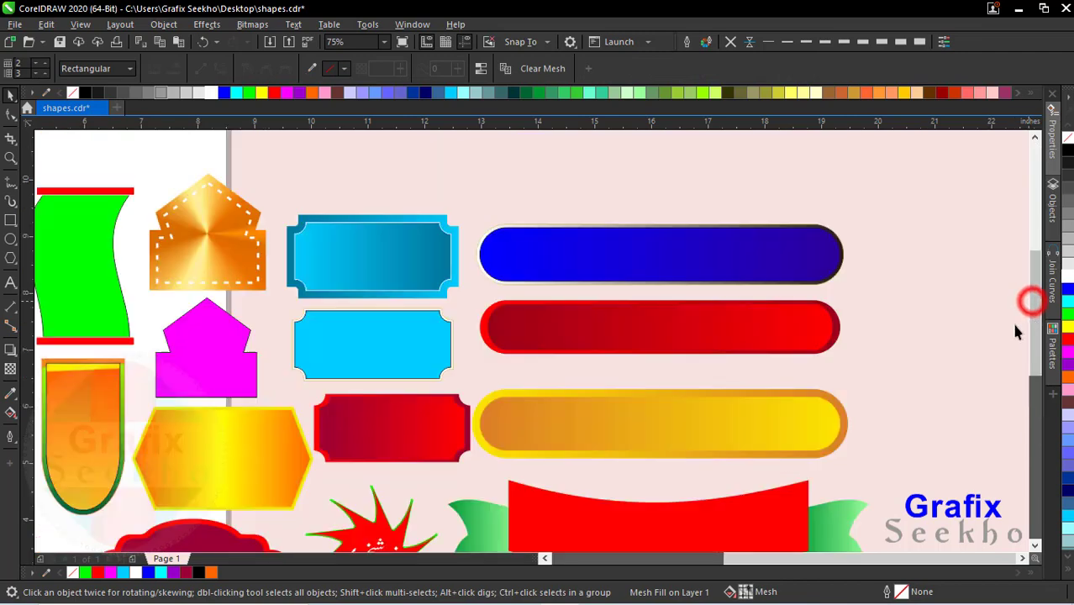
pyautogui.scroll(-1, 777, 398)
pyautogui.click(1032, 363)
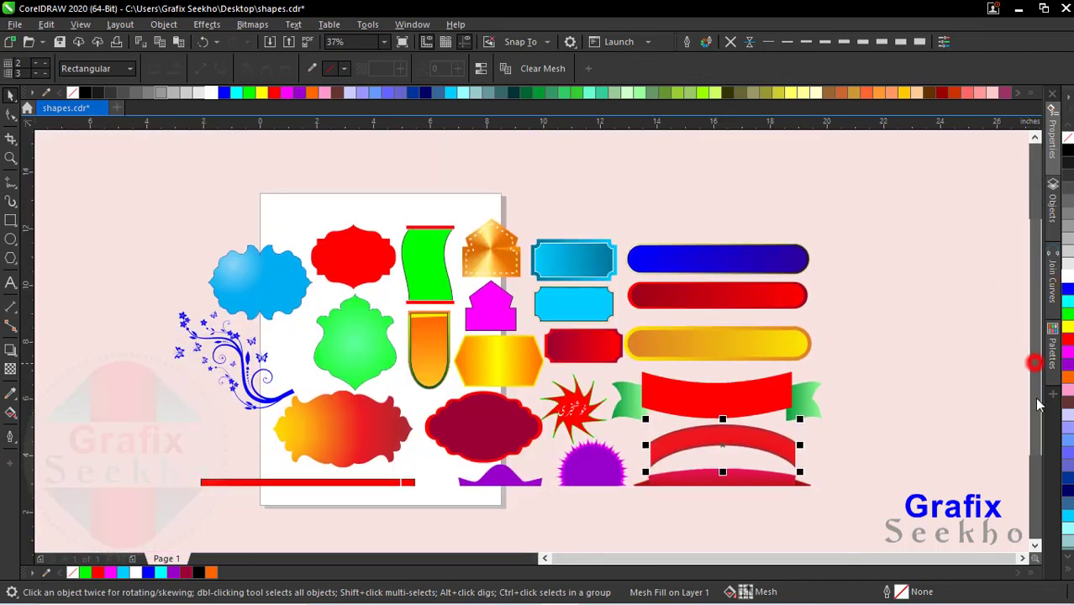
pyautogui.scroll(1, 756, 446)
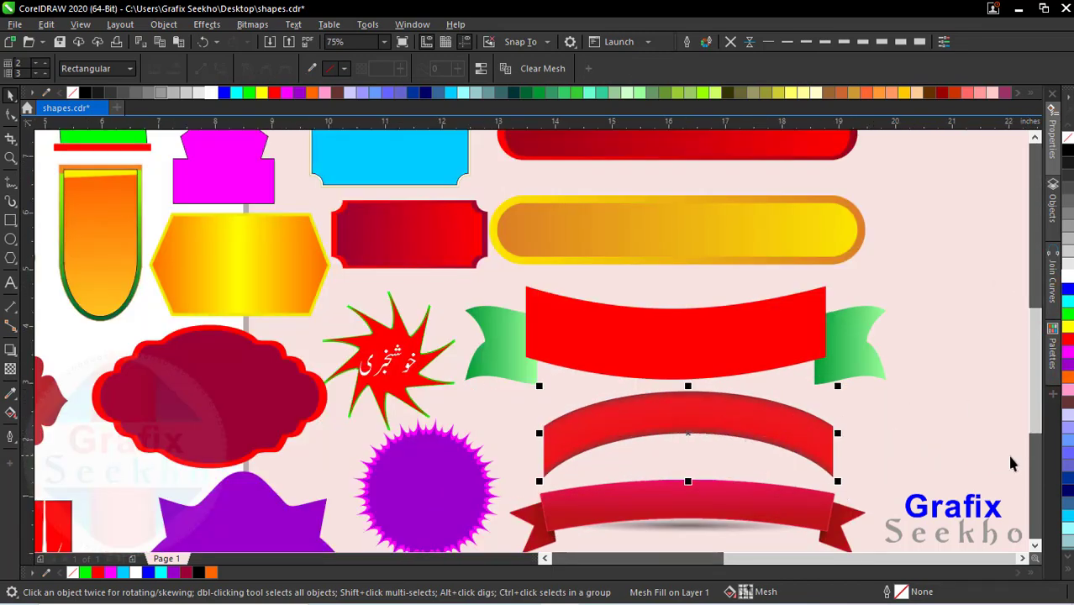
pyautogui.click(1035, 465)
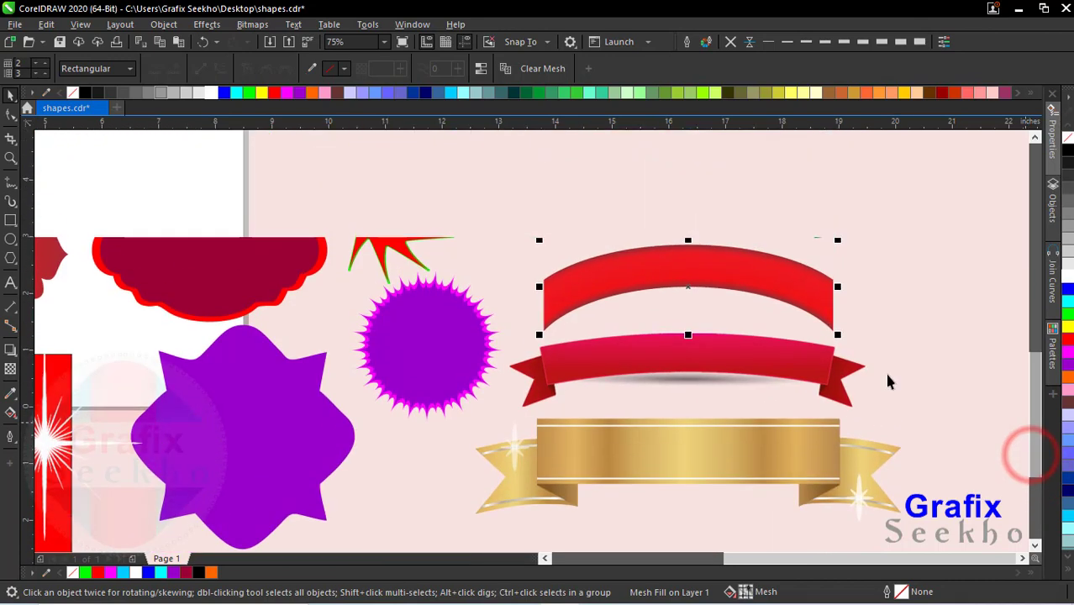
pyautogui.click(981, 264)
pyautogui.click(695, 272)
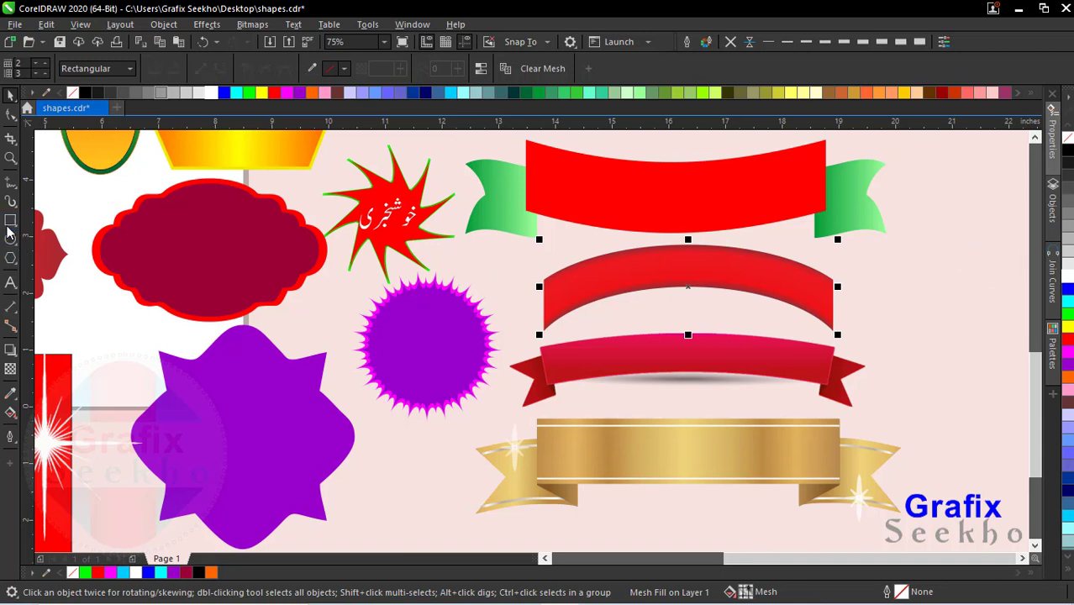
# Step: Add the artistic text "GOVT HIGH SCHOOL" on the arched red banner, enlarge it to about 42 pt and make it bold
pyautogui.click(10, 283)
pyautogui.click(670, 271)
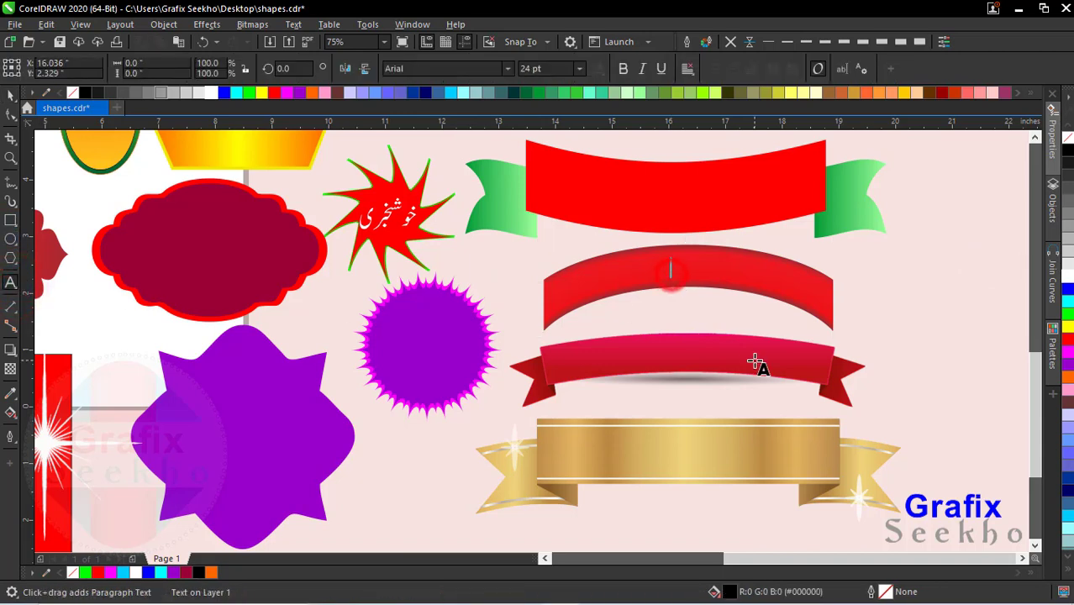
pyautogui.write('GOVT HIGH SCHOOL')
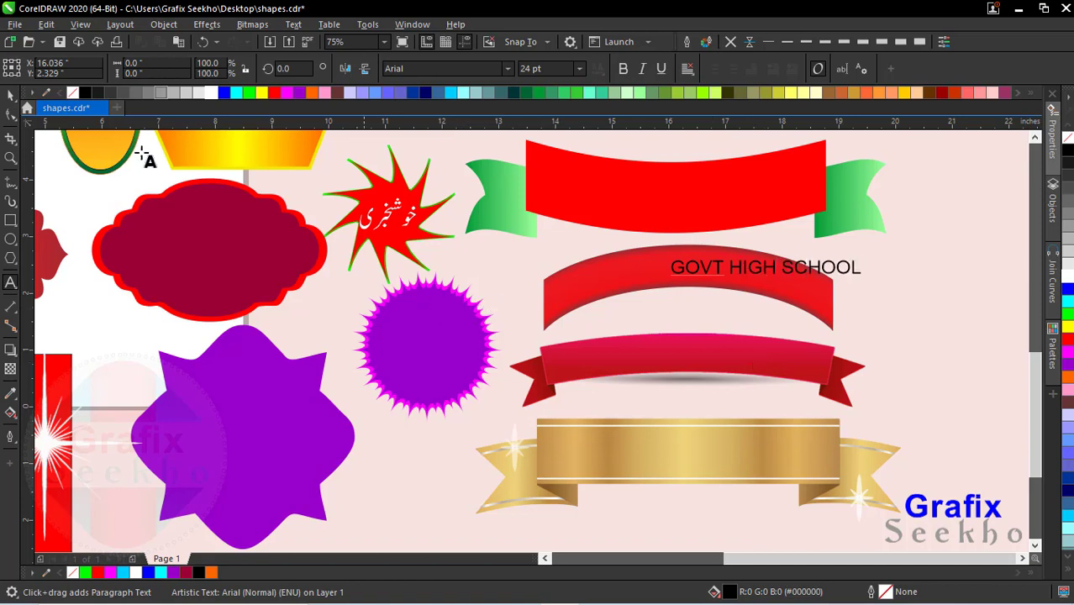
pyautogui.click(10, 94)
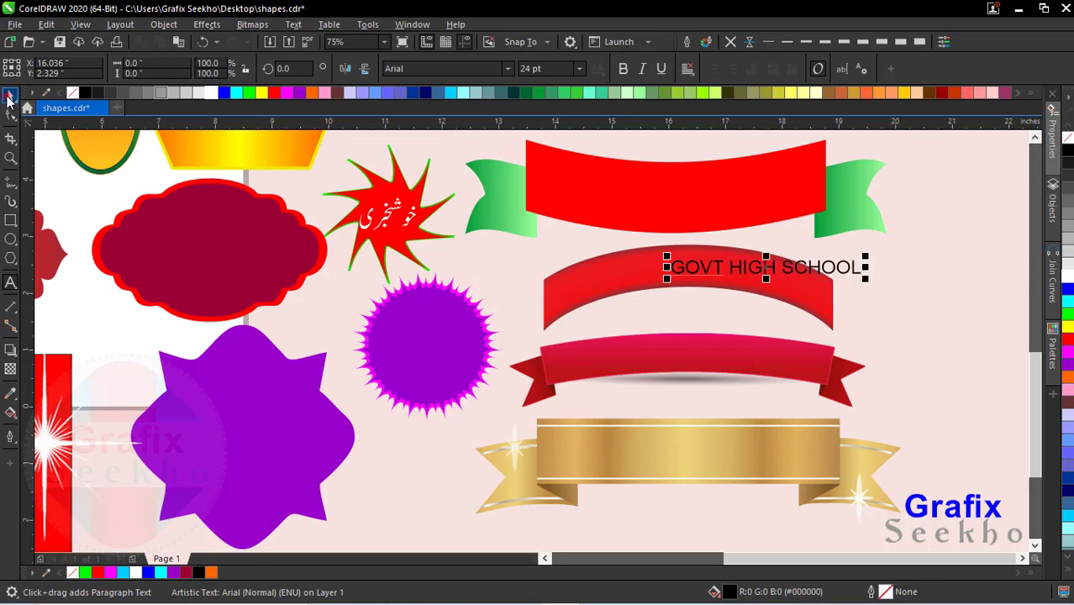
pyautogui.moveTo(664, 284); pyautogui.dragTo(577, 285)
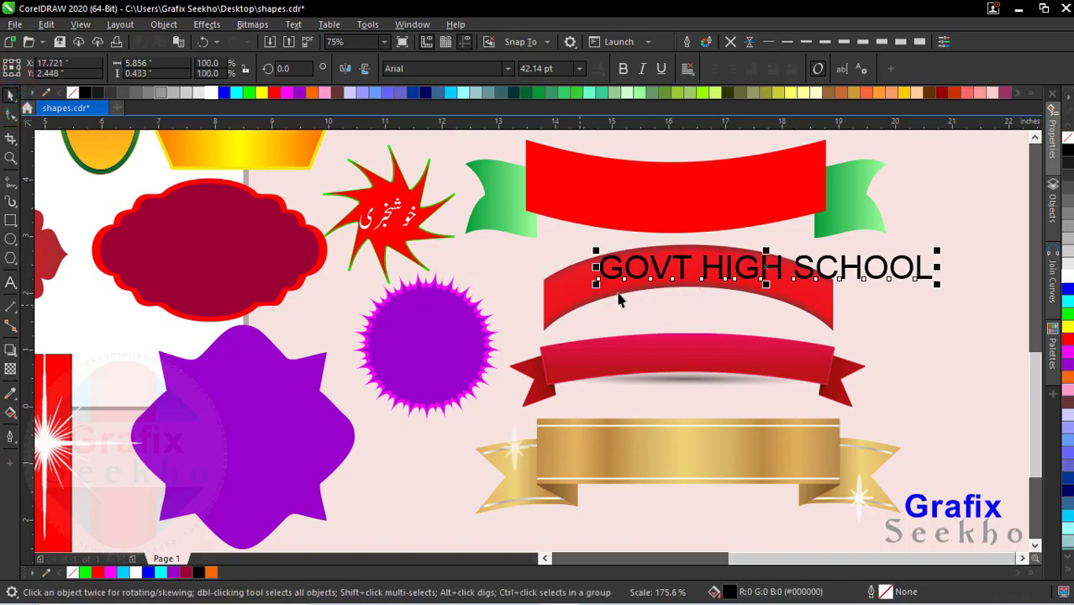
pyautogui.click(622, 69)
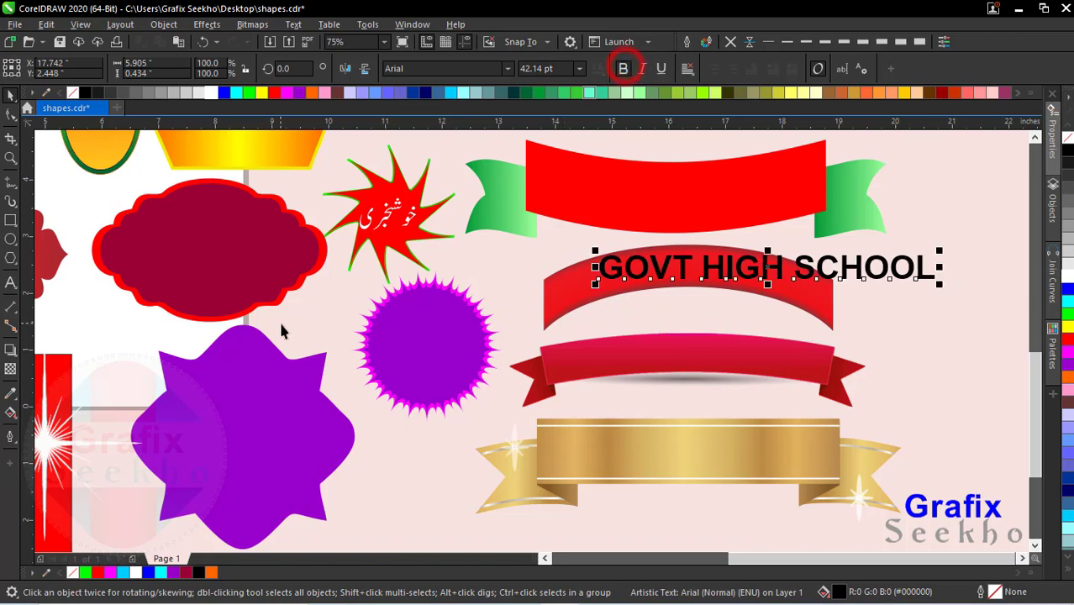
# Step: Bend the "GOVT HIGH SCHOOL" text into an upward arch with the Envelope tool
pyautogui.click(13, 356)
pyautogui.click(49, 411)
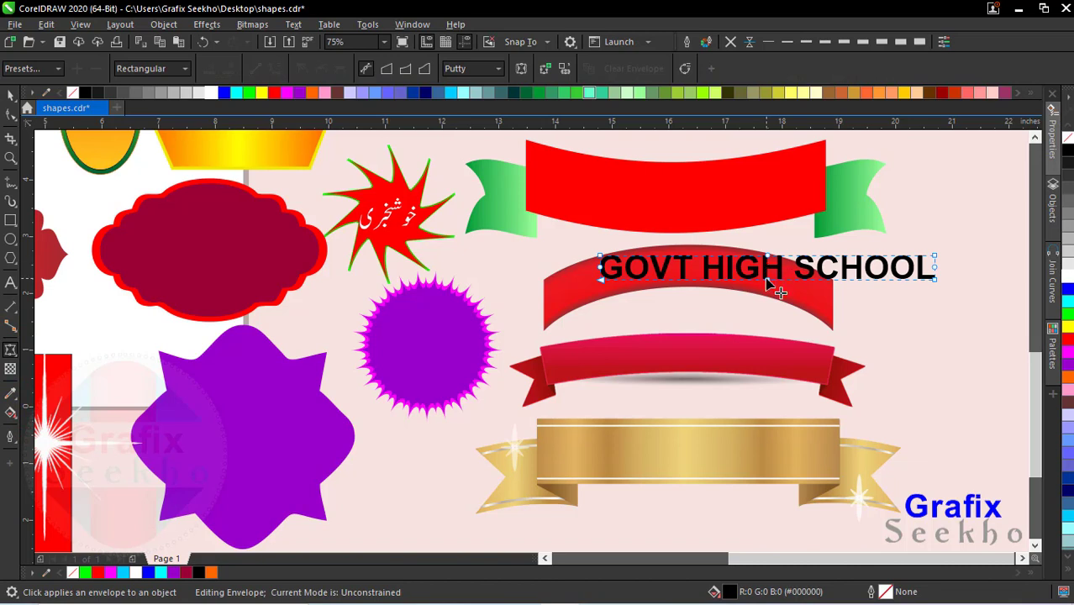
pyautogui.moveTo(767, 282); pyautogui.dragTo(752, 244)
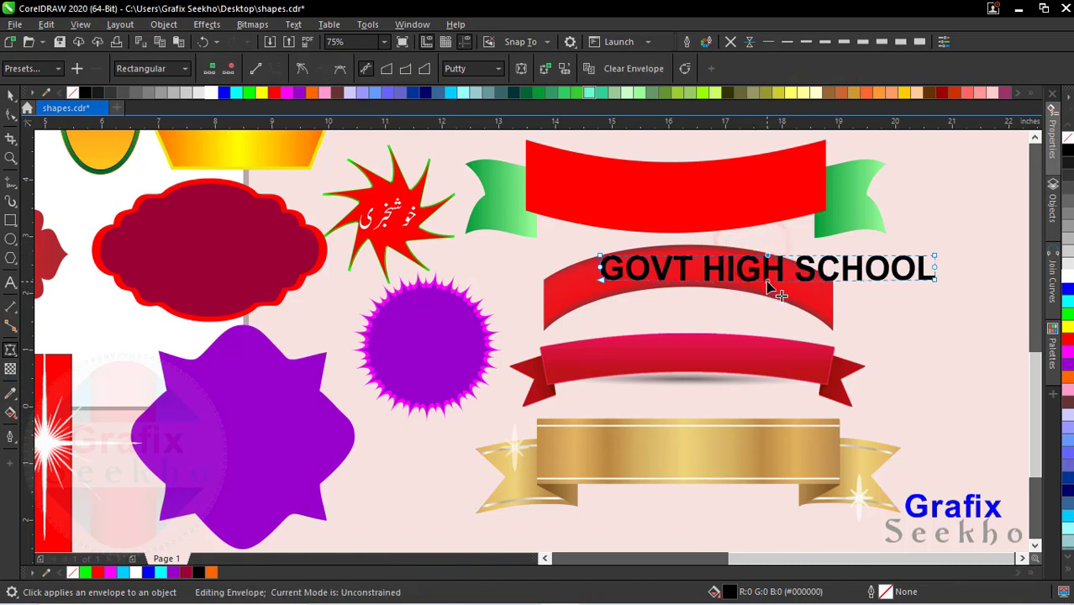
pyautogui.moveTo(768, 280); pyautogui.dragTo(786, 302)
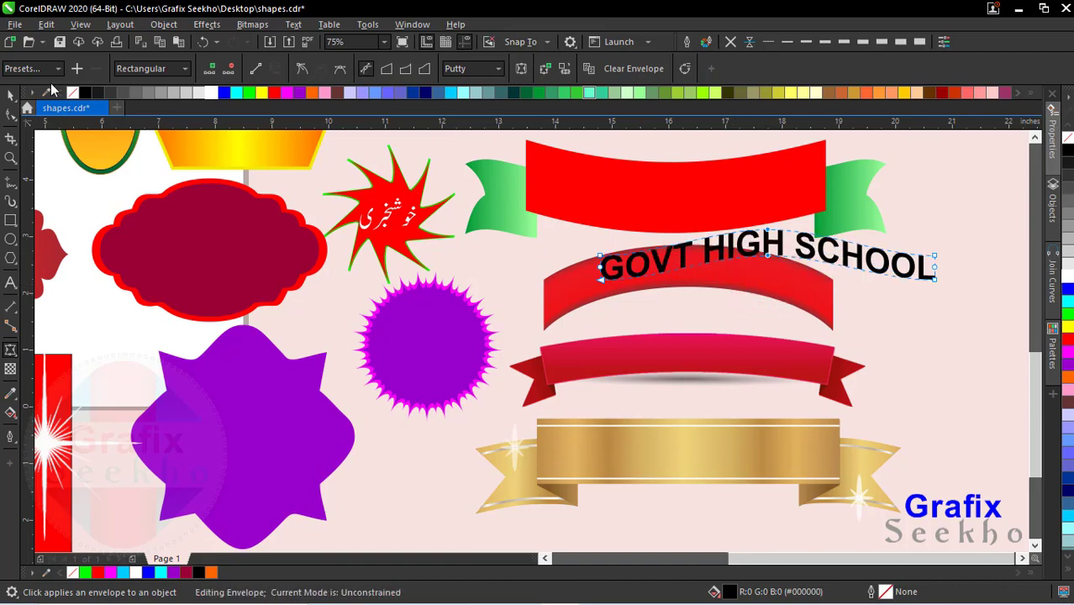
pyautogui.click(10, 95)
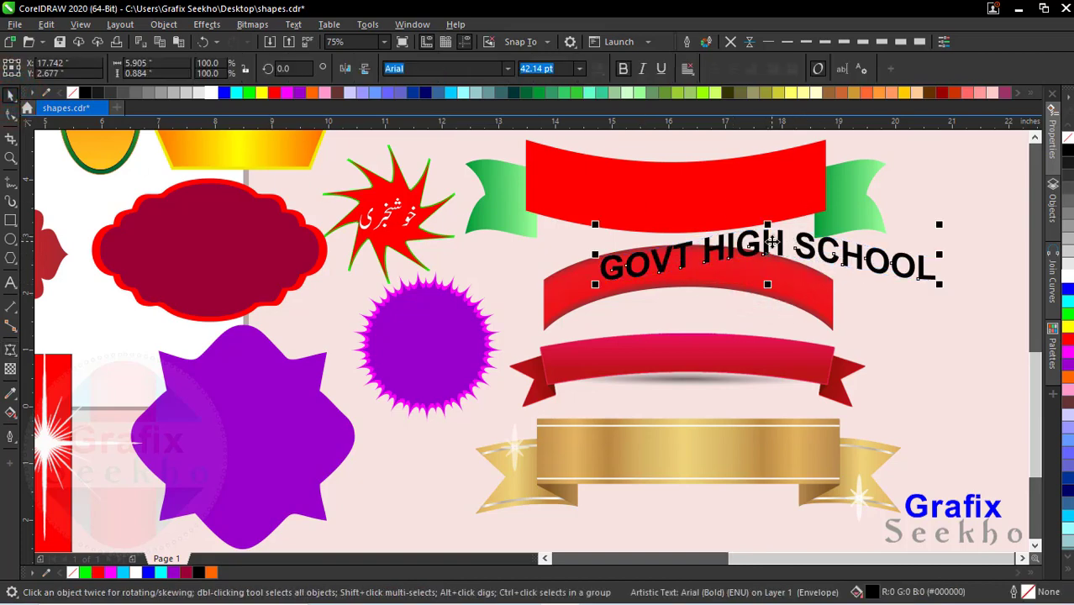
# Step: Fit the arched text inside the arched red banner at about 4.8 inches wide and fill it white
pyautogui.moveTo(770, 242); pyautogui.dragTo(713, 265)
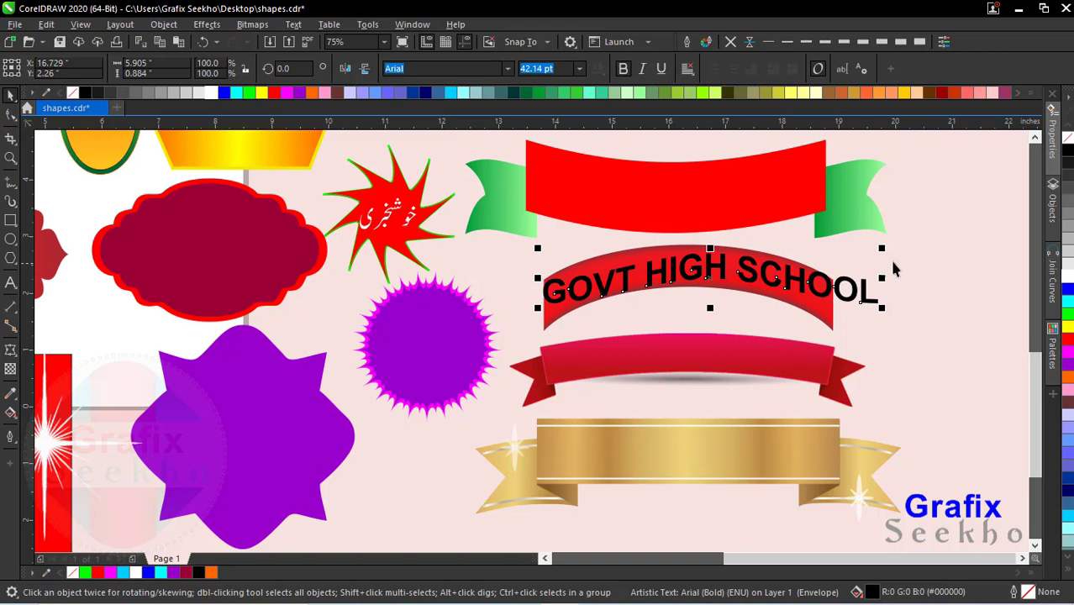
pyautogui.moveTo(884, 248); pyautogui.dragTo(854, 252)
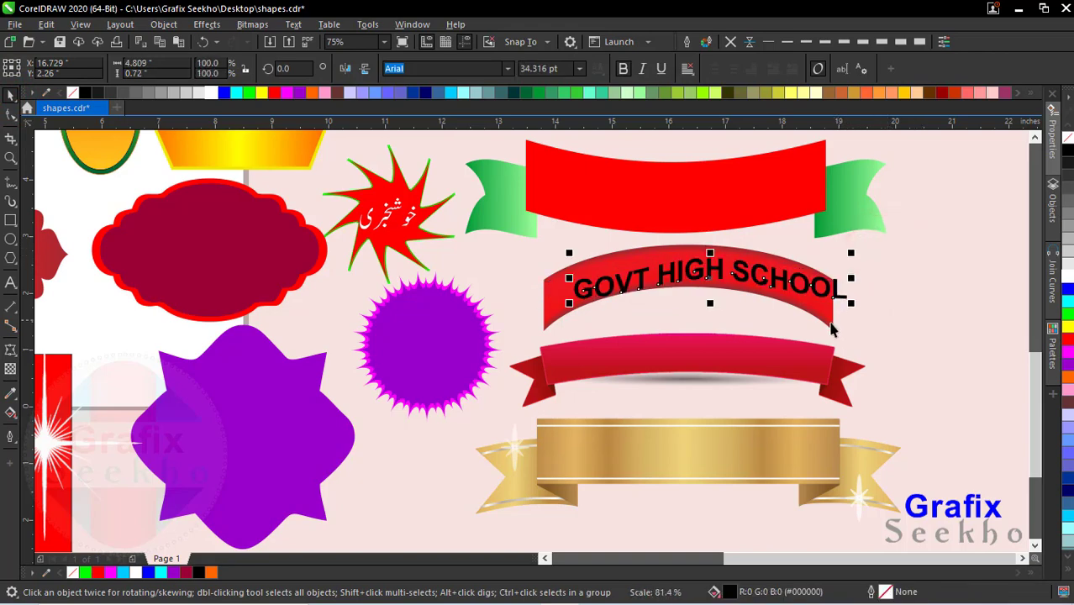
pyautogui.moveTo(743, 286); pyautogui.dragTo(724, 281)
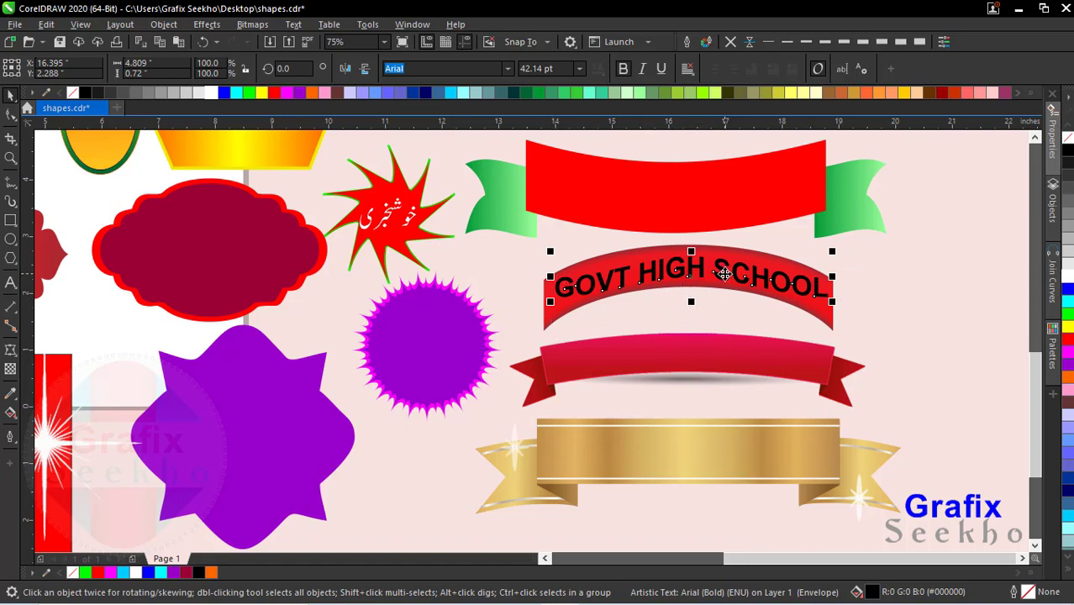
pyautogui.click(1067, 277)
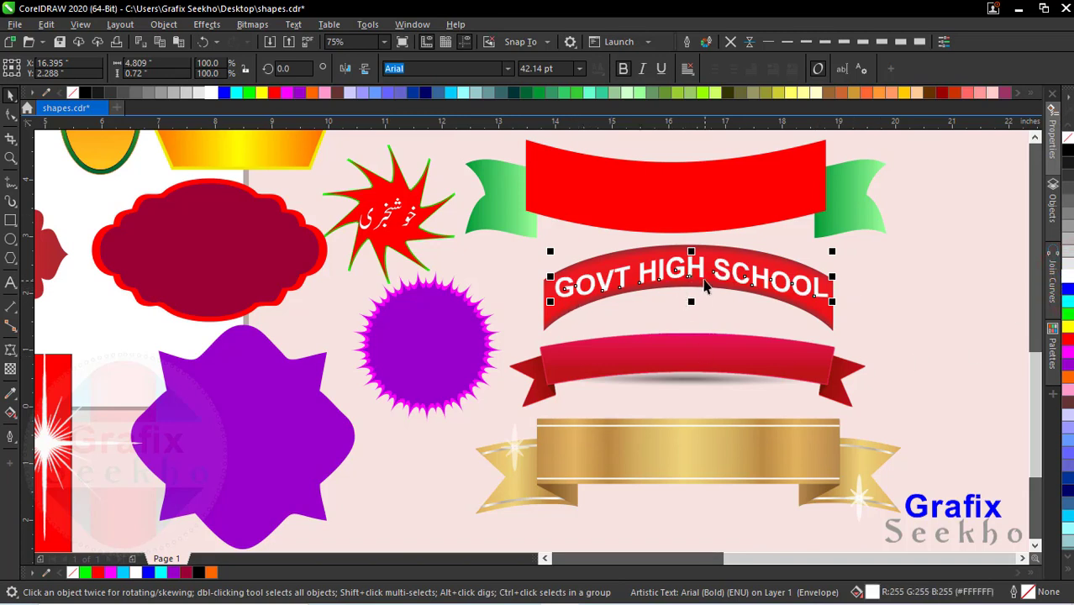
# Step: Undo the white fill, the fitting onto the banner and the envelope arch of the "GOVT HIGH SCHOOL" text
pyautogui.hotkey('ctrl', 'z')
pyautogui.hotkey('ctrl', 'z')
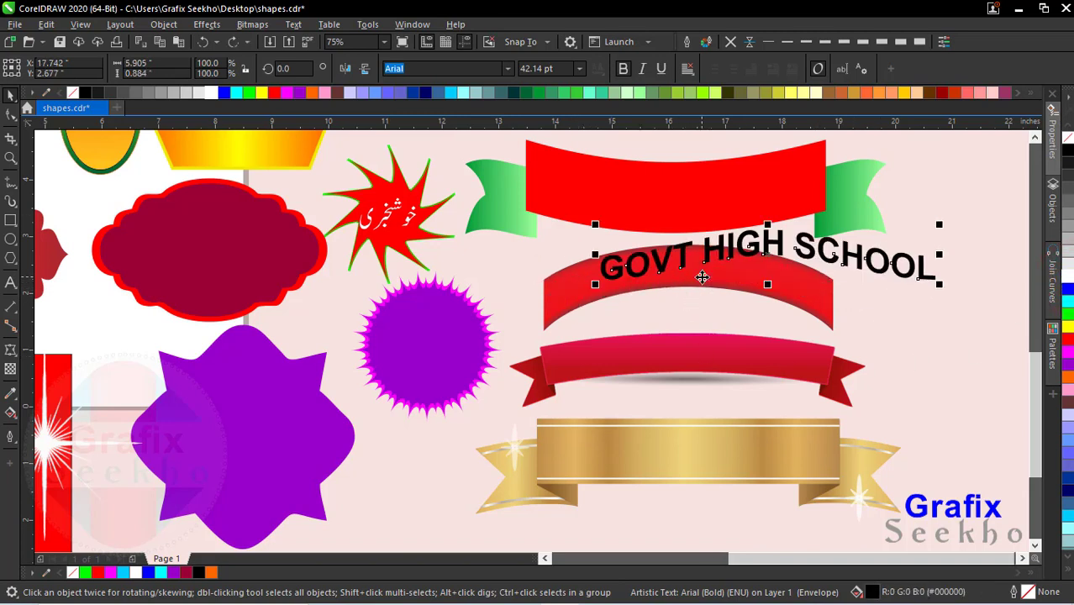
pyautogui.hotkey('ctrl', 'z')
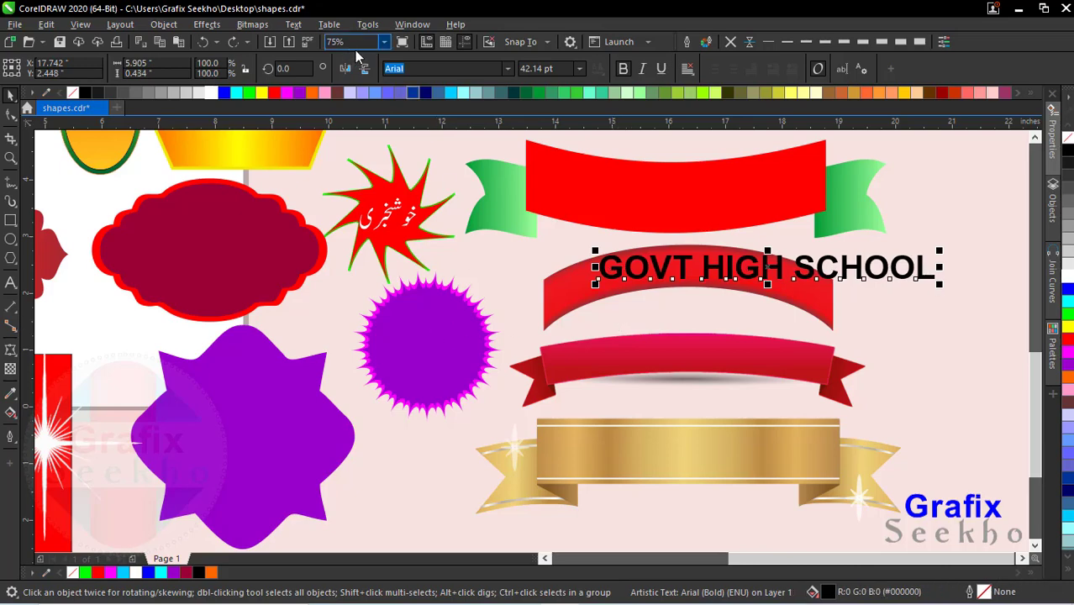
# Step: Delete the "GOVT HIGH SCHOOL" text from the arched banner and the Urdu text from the red star
pyautogui.click(384, 47)
pyautogui.click(358, 60)
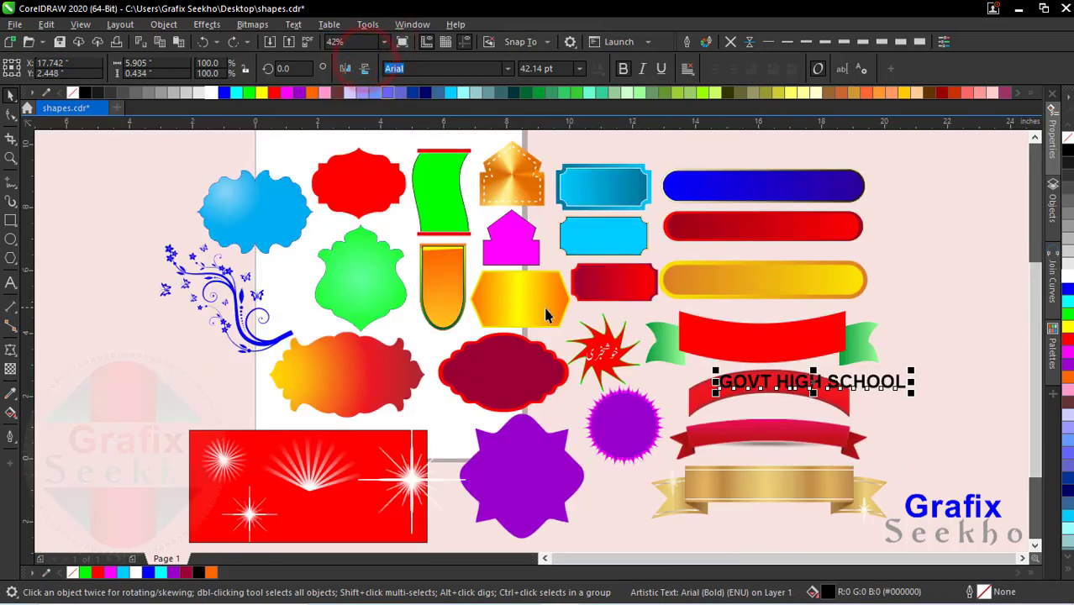
pyautogui.press('Delete')
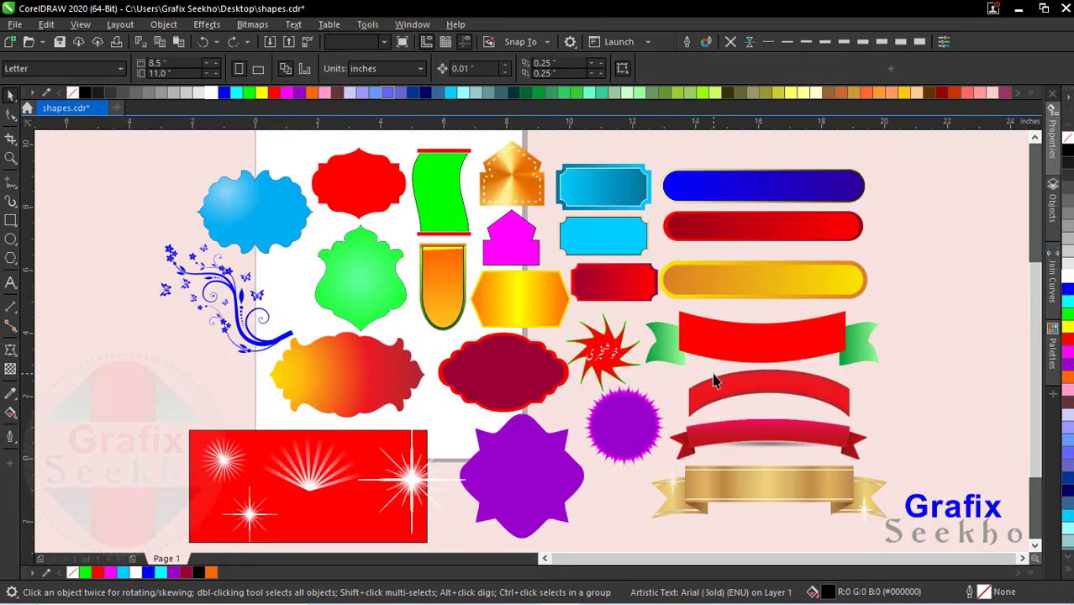
pyautogui.click(602, 354)
pyautogui.press('Delete')
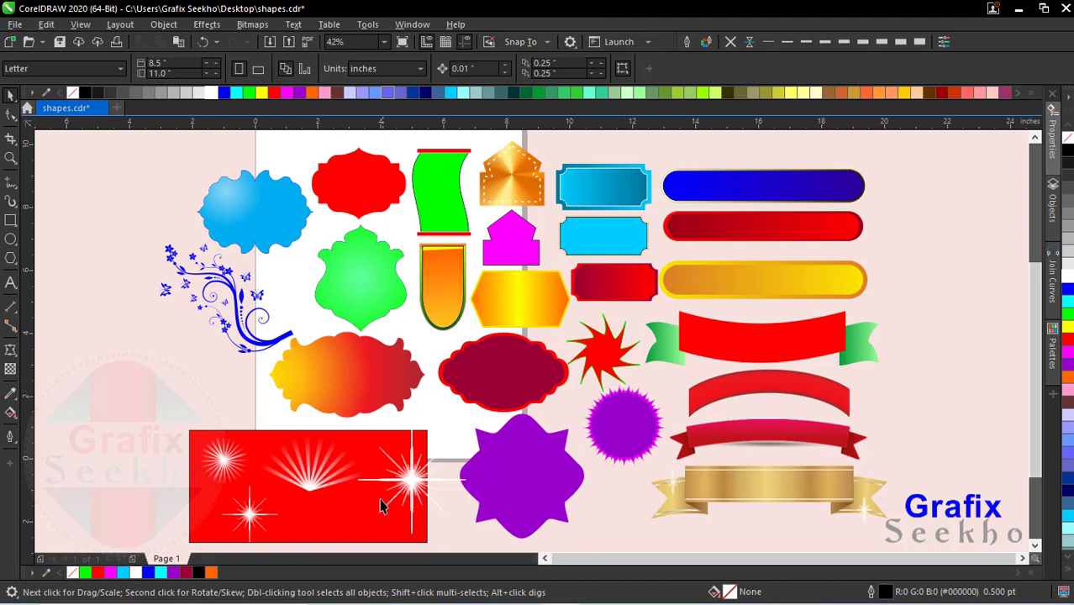
# Step: Examine the white star flare and the fan of light rays on the red rectangle in close-up to compare their edge quality
pyautogui.click(318, 482)
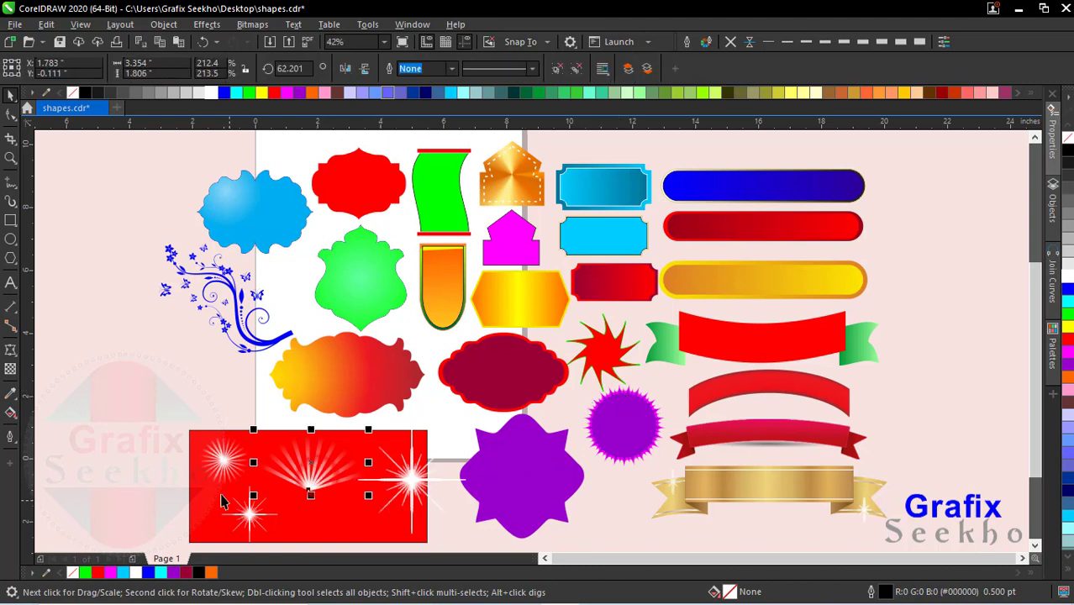
pyautogui.keyDown('ctrl'); pyautogui.click(413, 485); pyautogui.keyUp('ctrl')
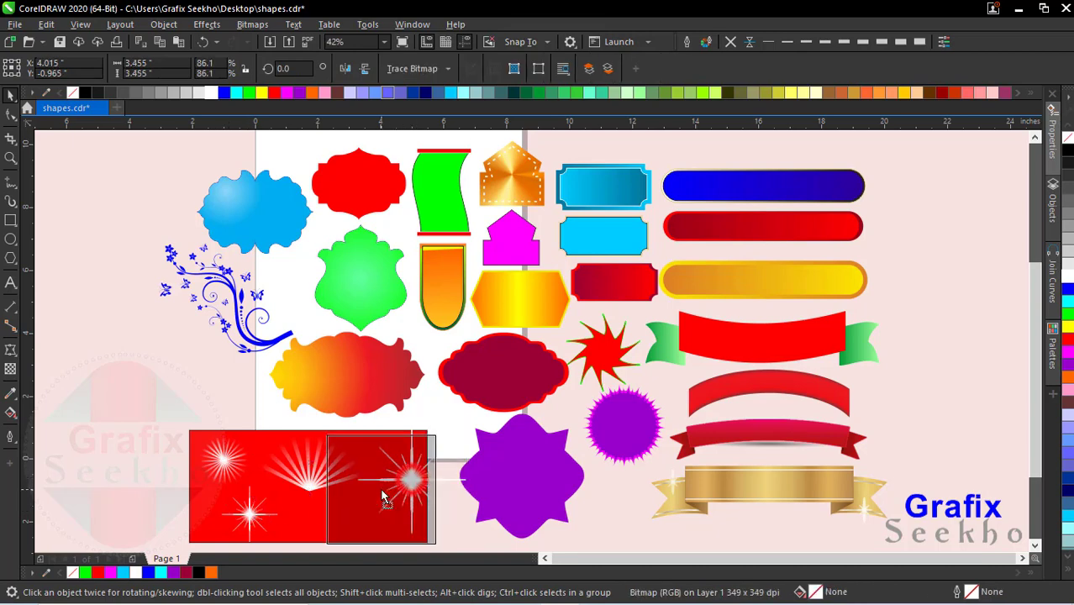
pyautogui.scroll(2, 383, 499)
pyautogui.scroll(4, 378, 488)
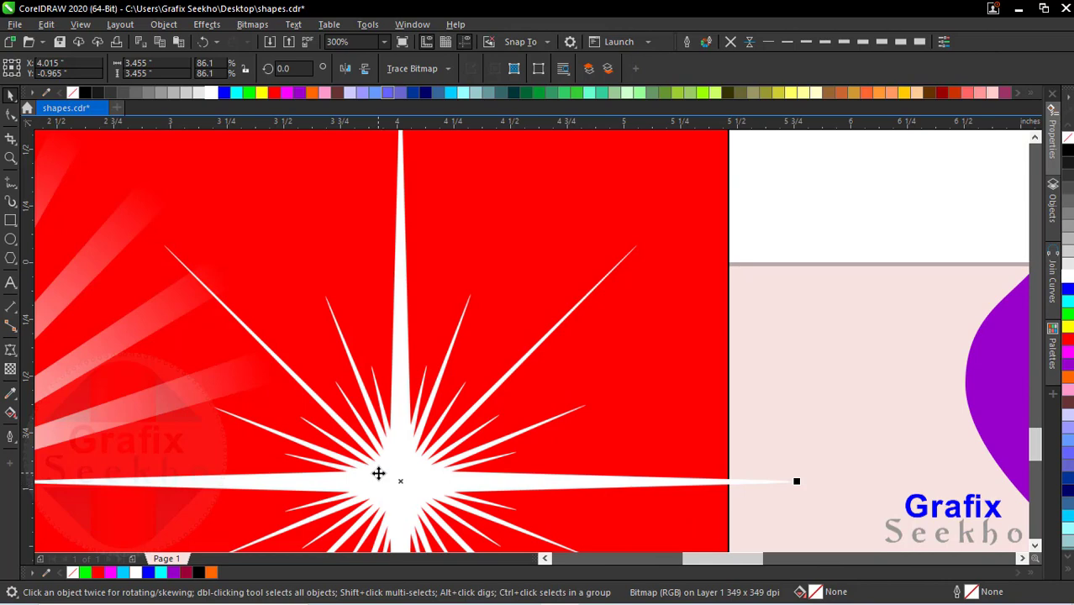
pyautogui.scroll(-2, 387, 411)
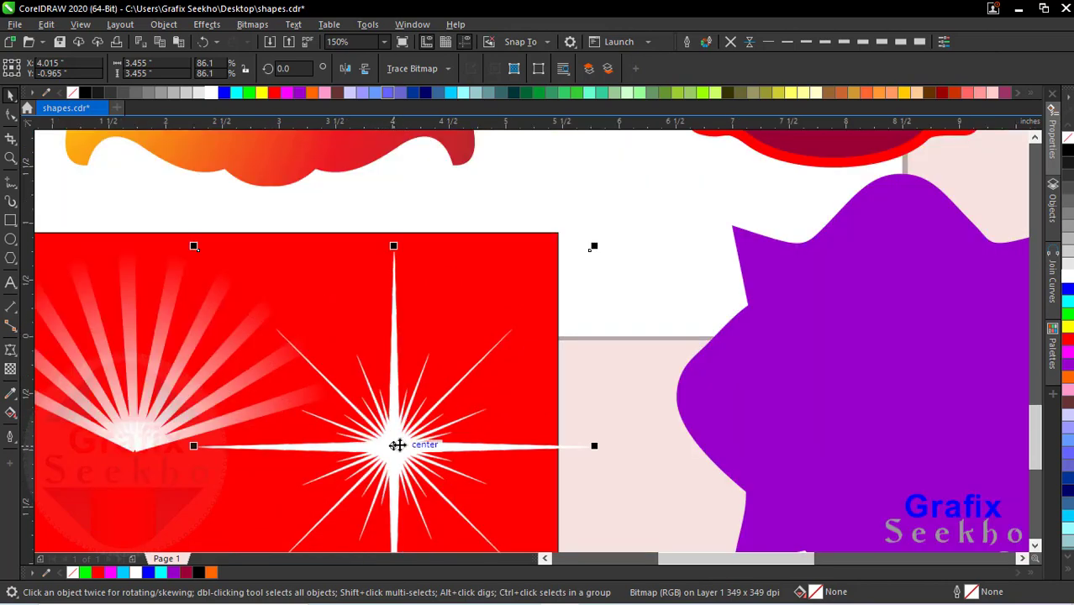
pyautogui.scroll(8, 384, 464)
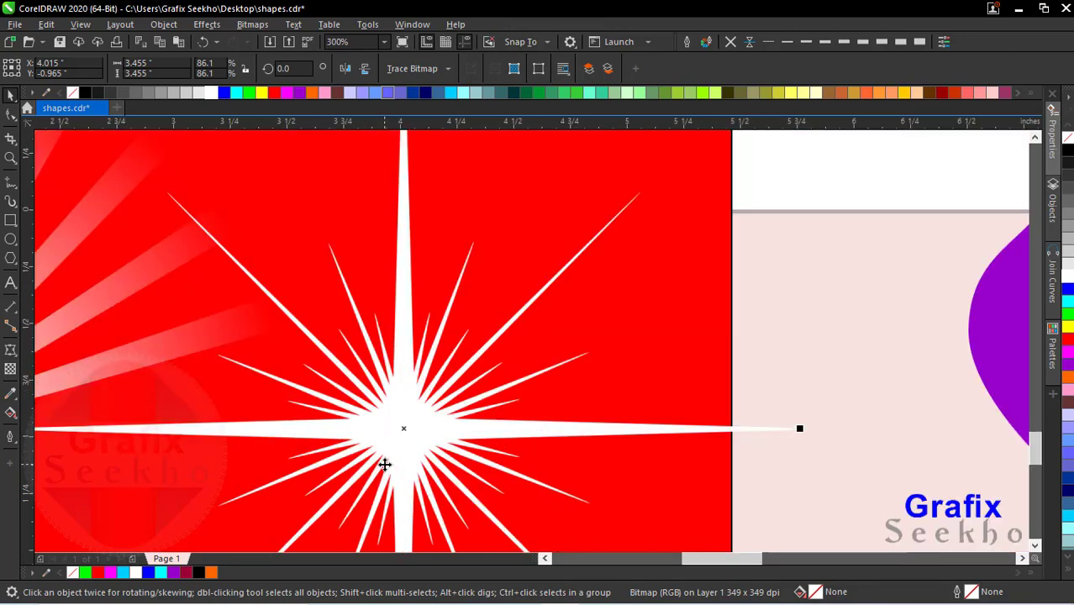
pyautogui.scroll(-8, 376, 378)
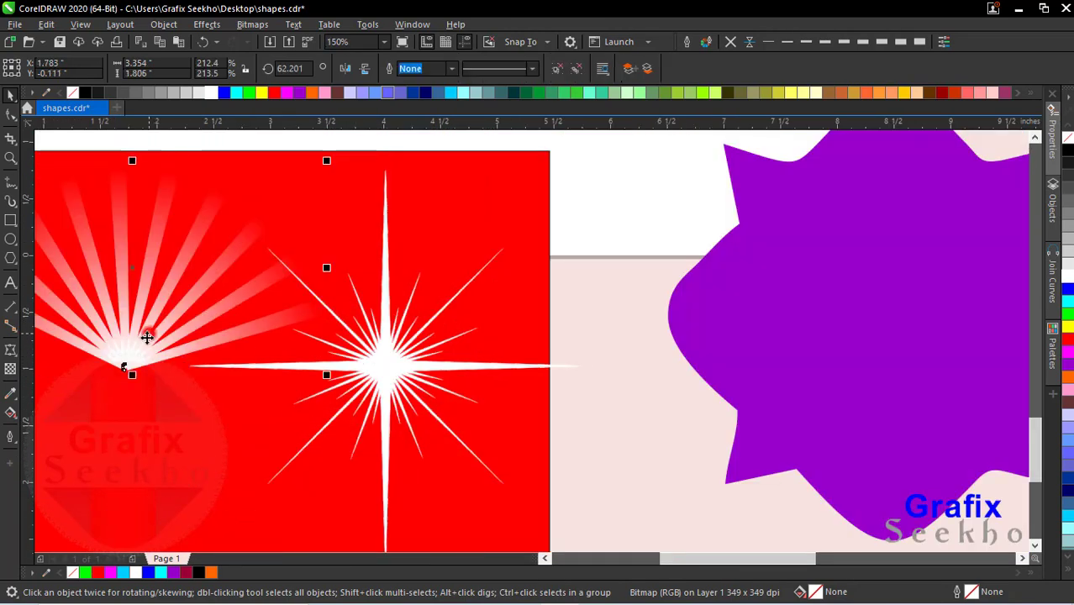
pyautogui.click(147, 337)
pyautogui.scroll(8, 109, 329)
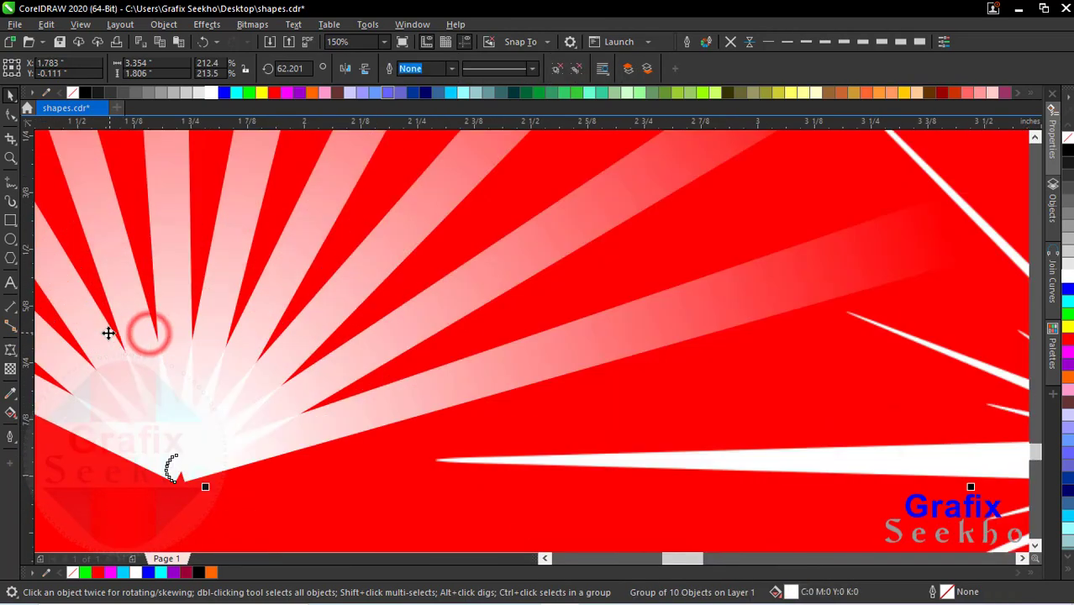
pyautogui.scroll(4, 389, 338)
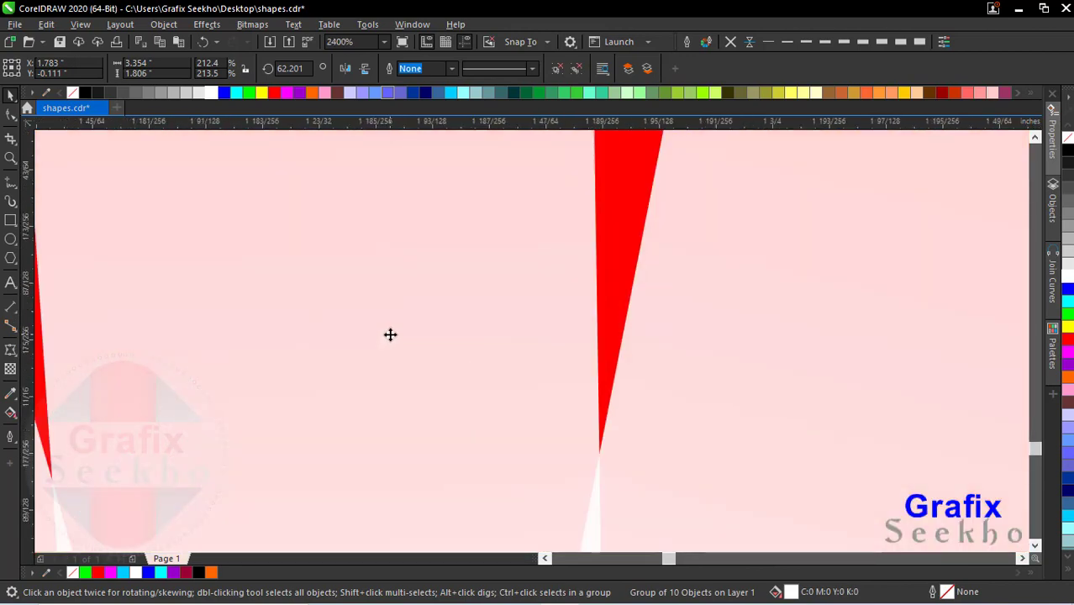
pyautogui.scroll(6, 729, 325)
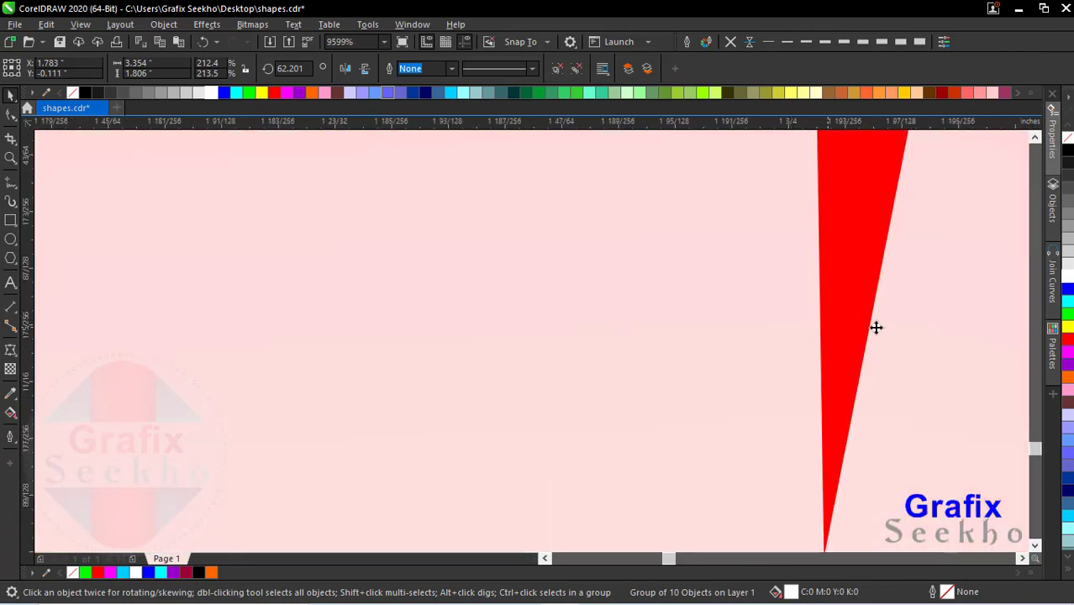
pyautogui.scroll(-8, 640, 306)
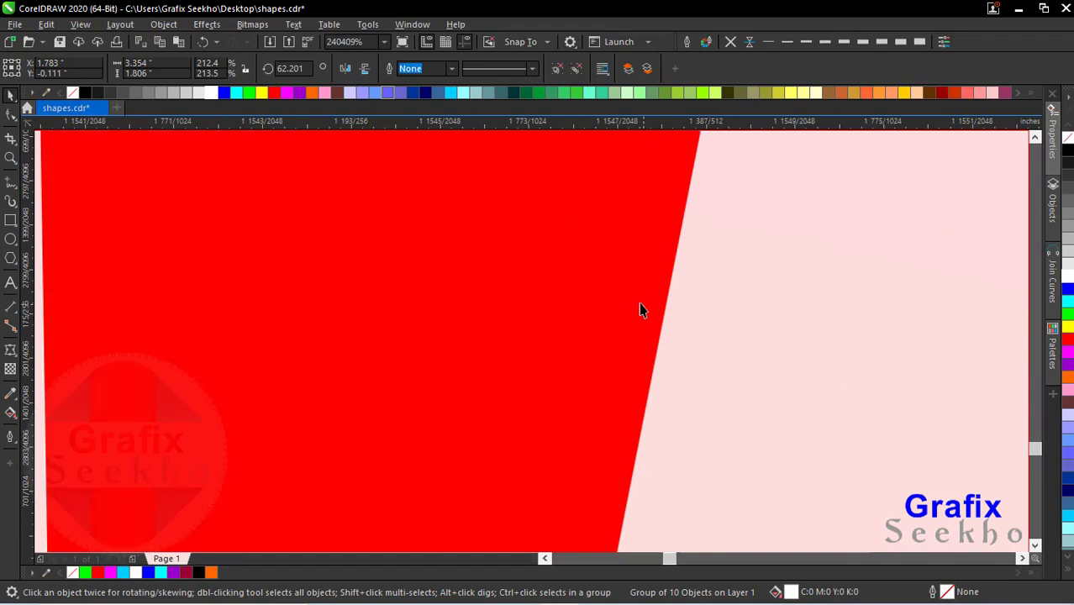
pyautogui.scroll(-12, 635, 302)
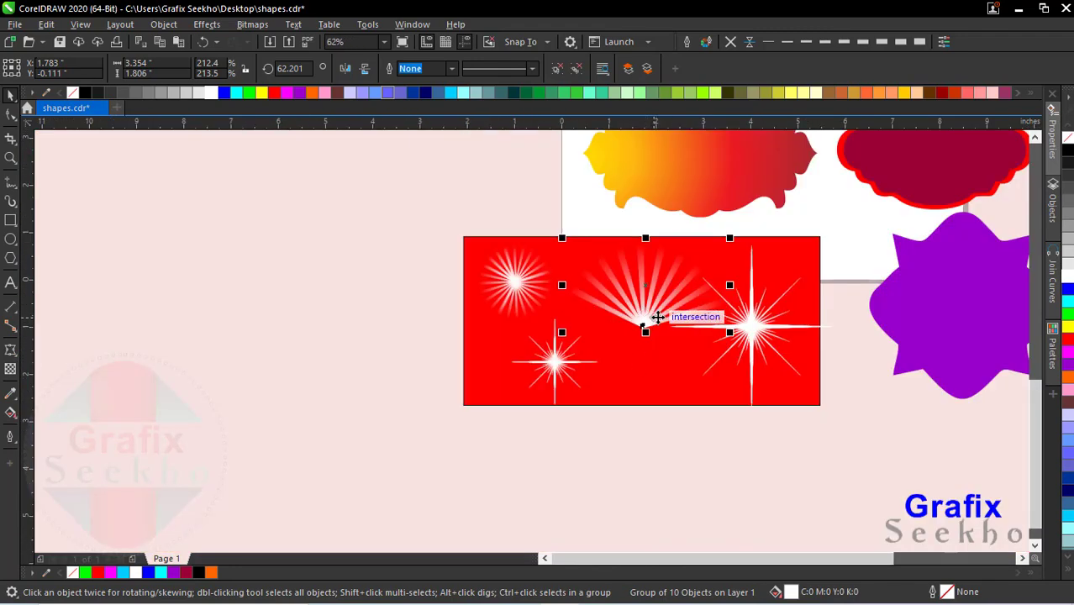
pyautogui.keyDown('ctrl'); pyautogui.click(504, 290); pyautogui.keyUp('ctrl')
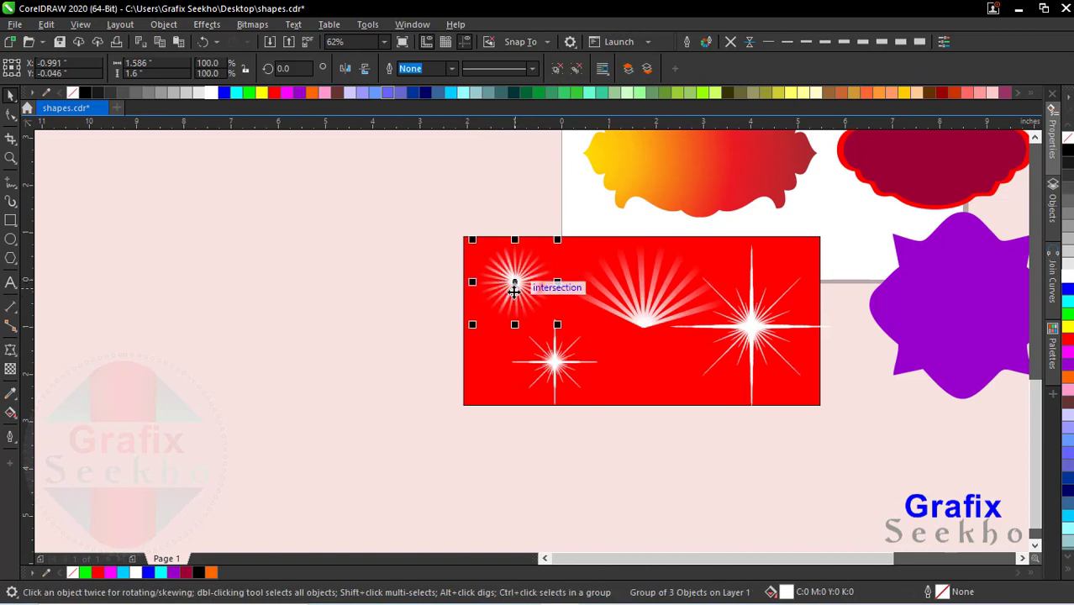
pyautogui.keyDown('ctrl'); pyautogui.click(647, 323); pyautogui.keyUp('ctrl')
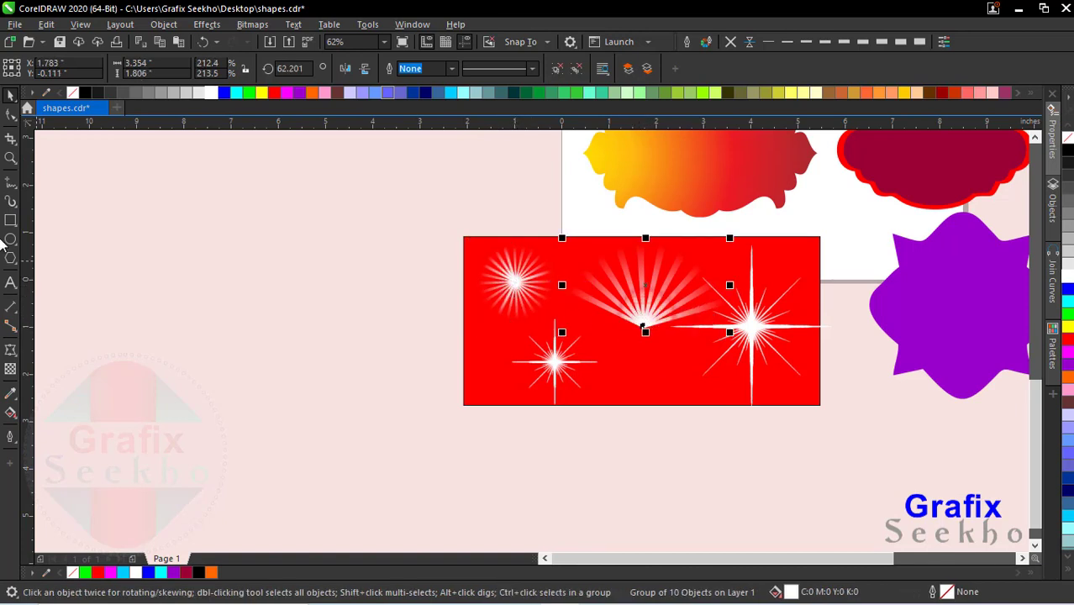
# Step: Draw a rectangle about 7.6 by 5.5 inches beside the red rectangle, over its outer edge, and fill it yellow
pyautogui.click(11, 220)
pyautogui.moveTo(122, 213); pyautogui.dragTo(480, 473)
pyautogui.click(262, 92)
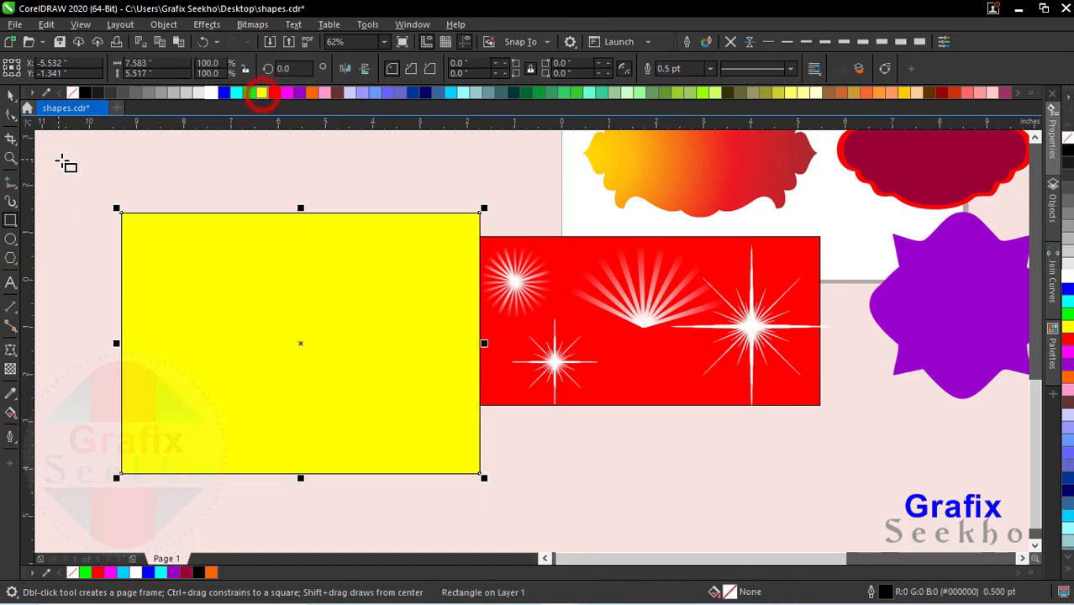
pyautogui.click(11, 99)
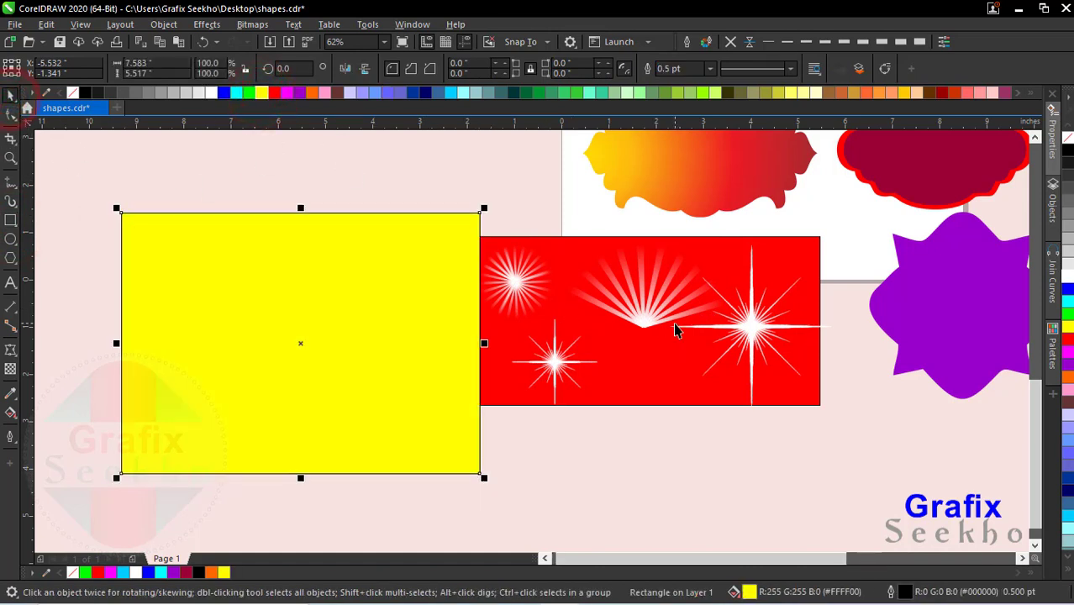
# Step: Copy the fan of light rays onto the yellow rectangle and complete a sunburst with copies rotated about its base to about 290.5° and 158.8°
pyautogui.moveTo(647, 316); pyautogui.dragTo(269, 322)
pyautogui.rightClick(258, 339)
pyautogui.click(270, 320)
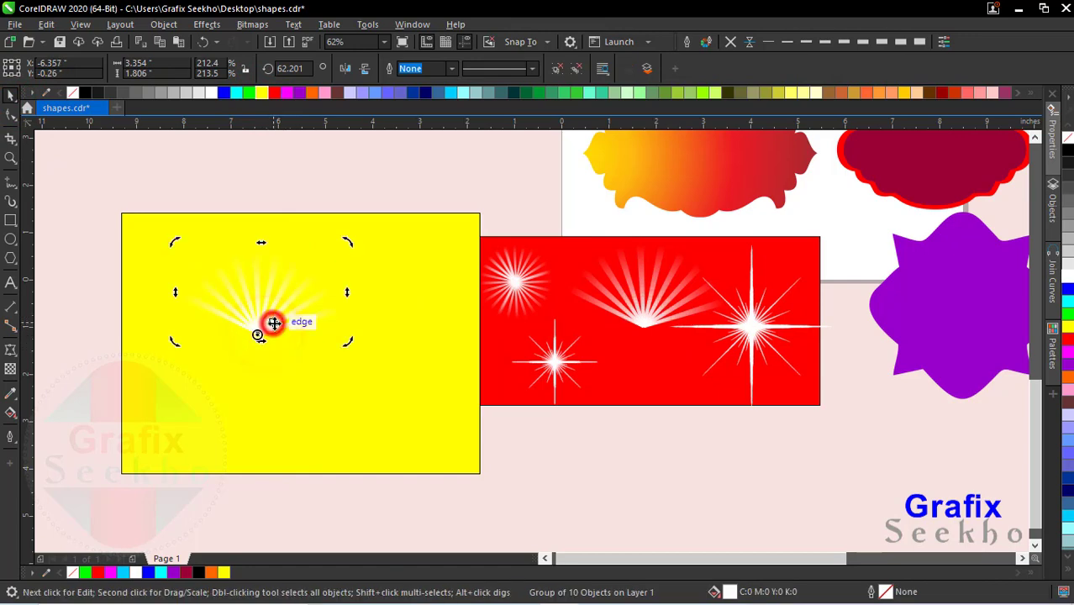
pyautogui.moveTo(349, 241); pyautogui.dragTo(264, 420)
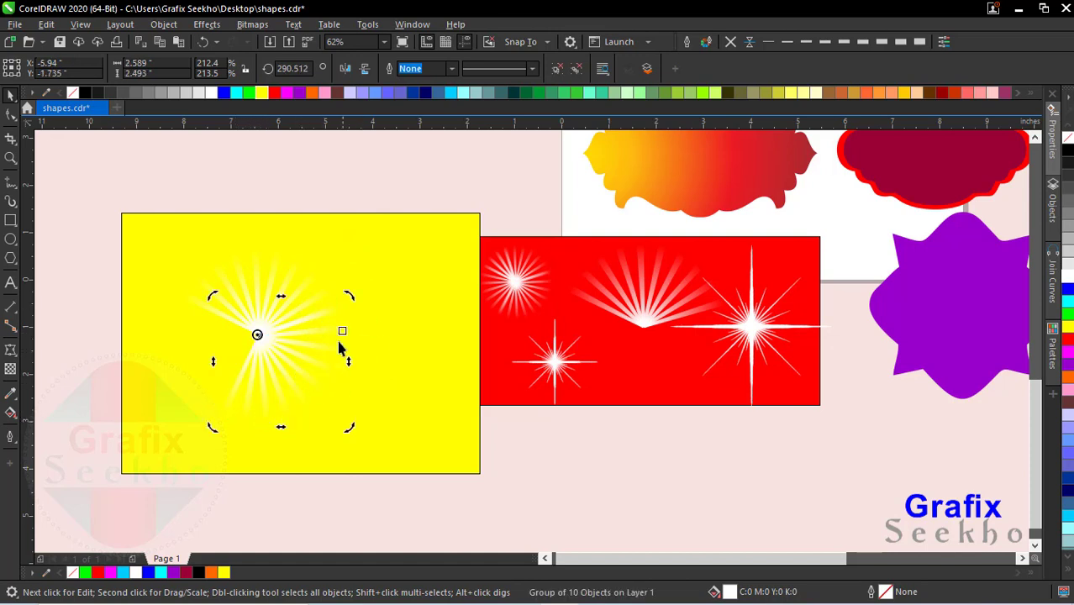
pyautogui.hotkey('ctrl', 'r')
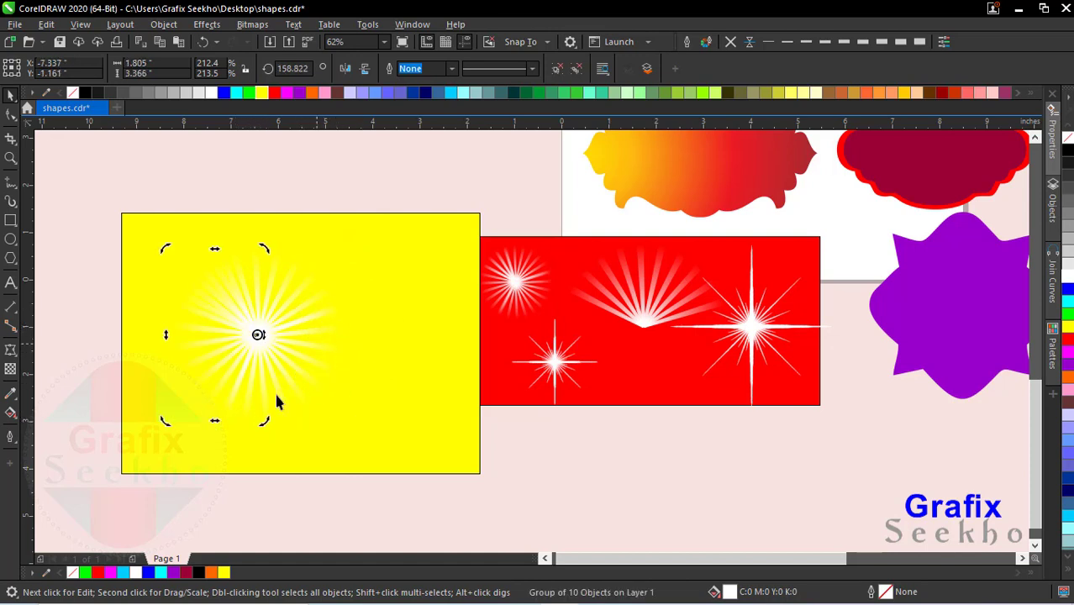
# Step: Shrink the whole three-fan sunburst to about 2.1 inches wide, then enlarge it to about 4.7 inches and centre it roughly on the yellow rectangle
pyautogui.moveTo(126, 173); pyautogui.dragTo(410, 486)
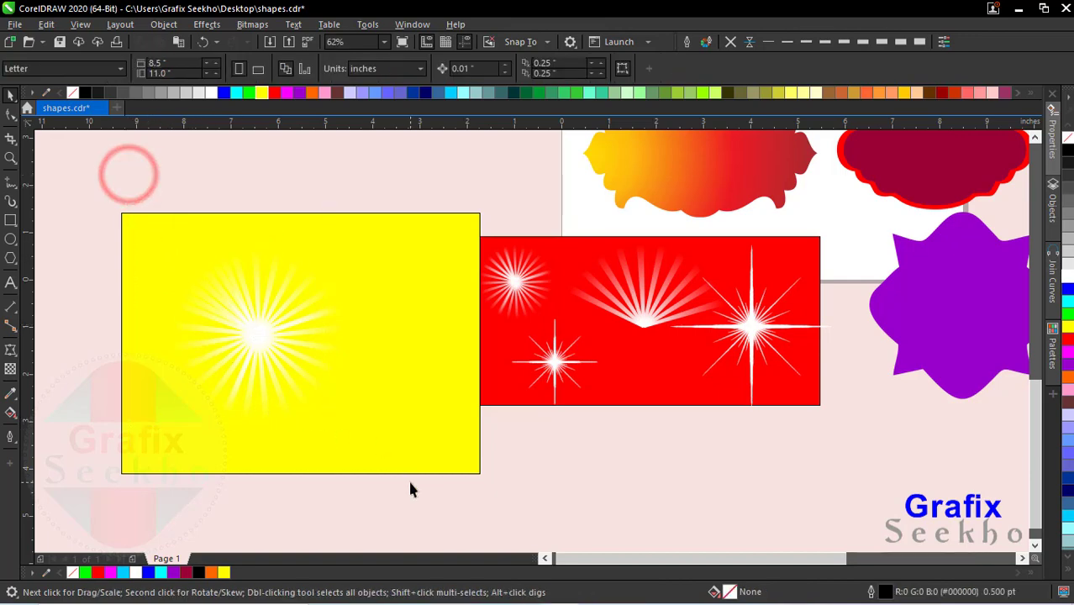
pyautogui.moveTo(347, 244); pyautogui.dragTo(283, 312)
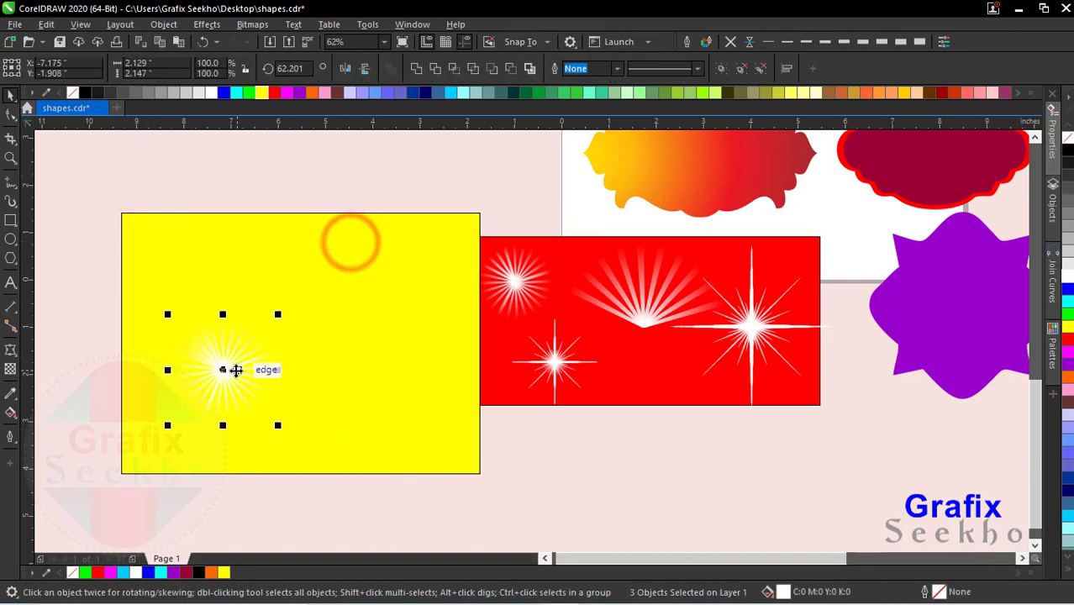
pyautogui.moveTo(232, 369); pyautogui.dragTo(428, 285)
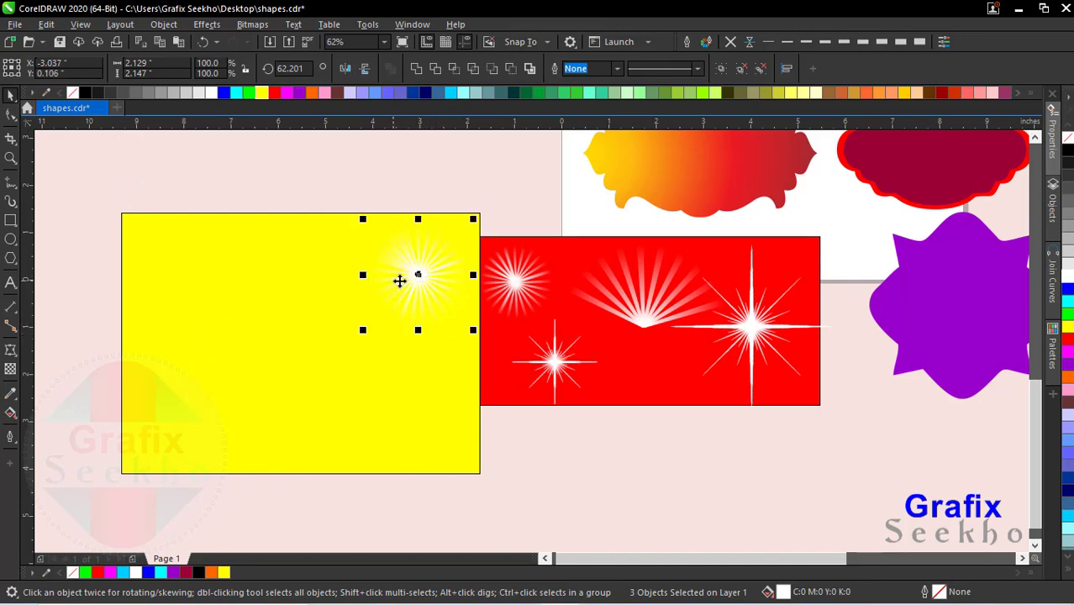
pyautogui.moveTo(363, 330); pyautogui.dragTo(149, 452)
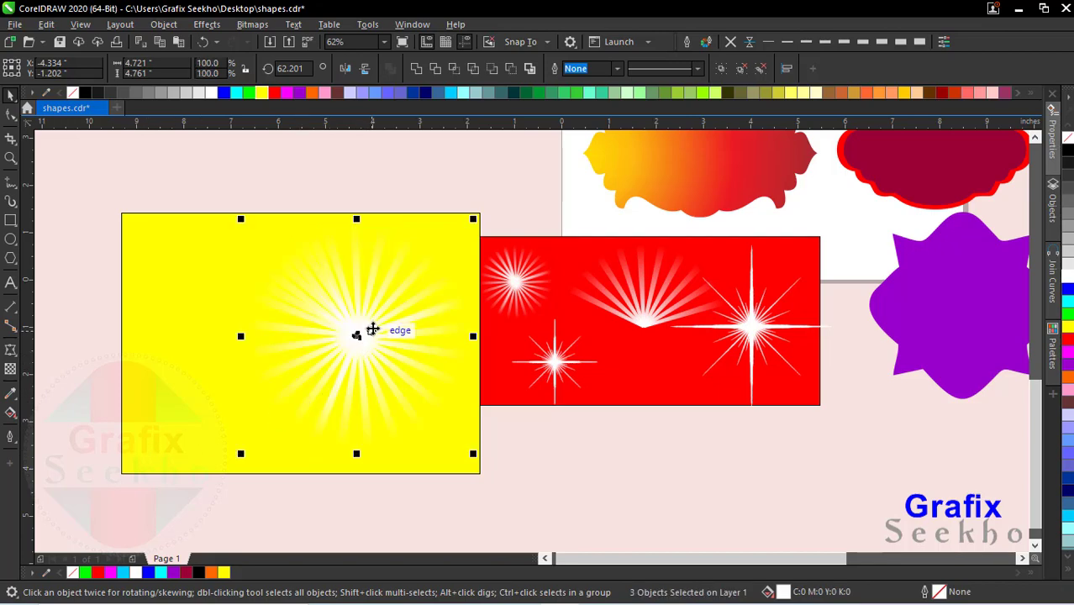
pyautogui.moveTo(373, 327); pyautogui.dragTo(281, 351)
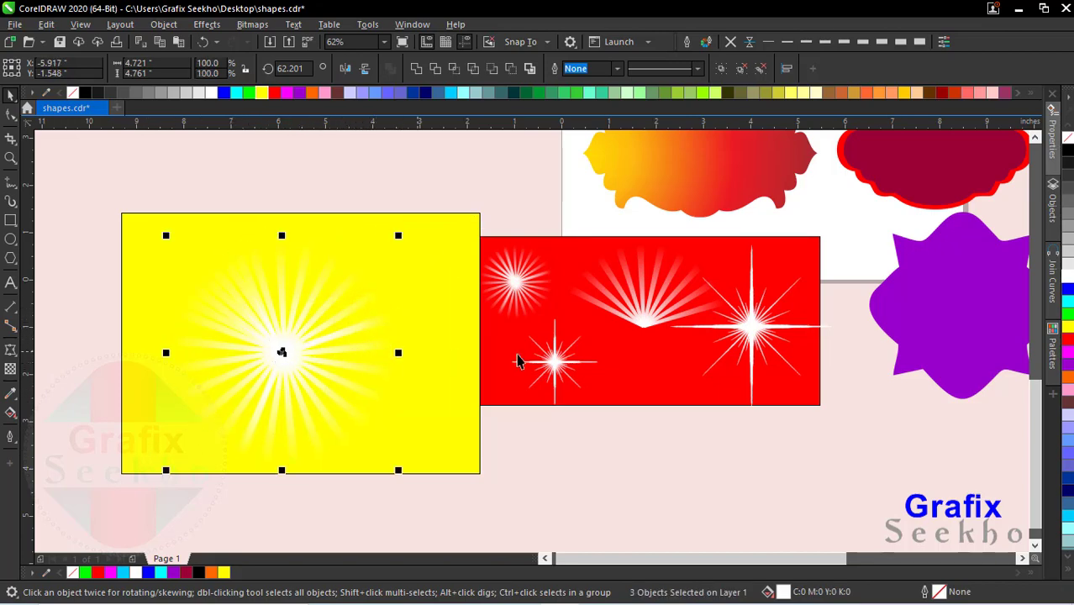
# Step: Move the small star flare slightly up on the red rectangle and delete the yellow rectangle together with its sunburst
pyautogui.moveTo(563, 374); pyautogui.dragTo(559, 347)
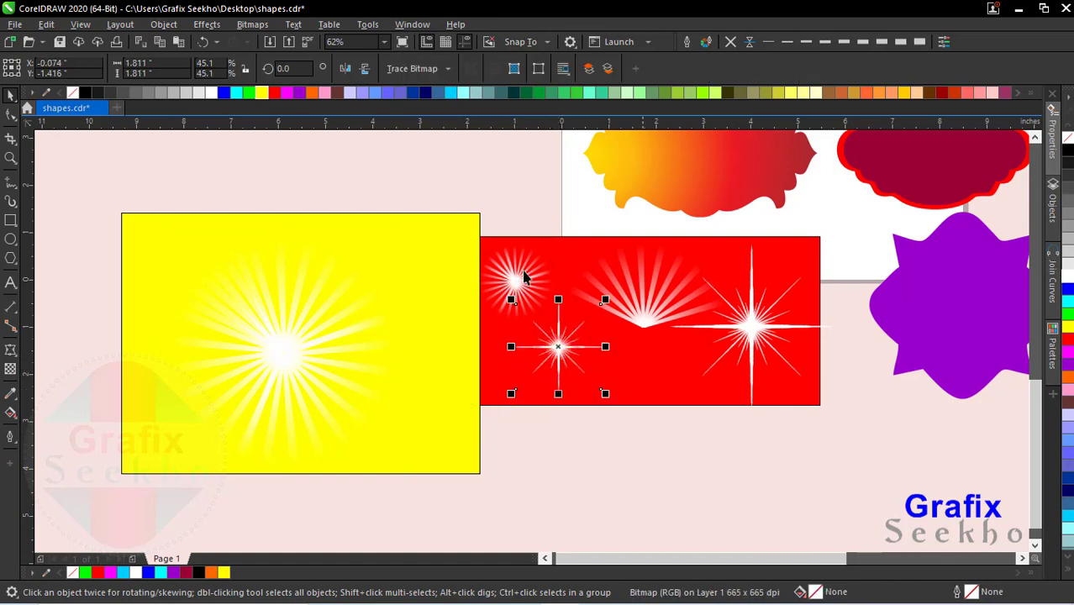
pyautogui.moveTo(99, 180); pyautogui.dragTo(515, 516)
pyautogui.press('Delete')
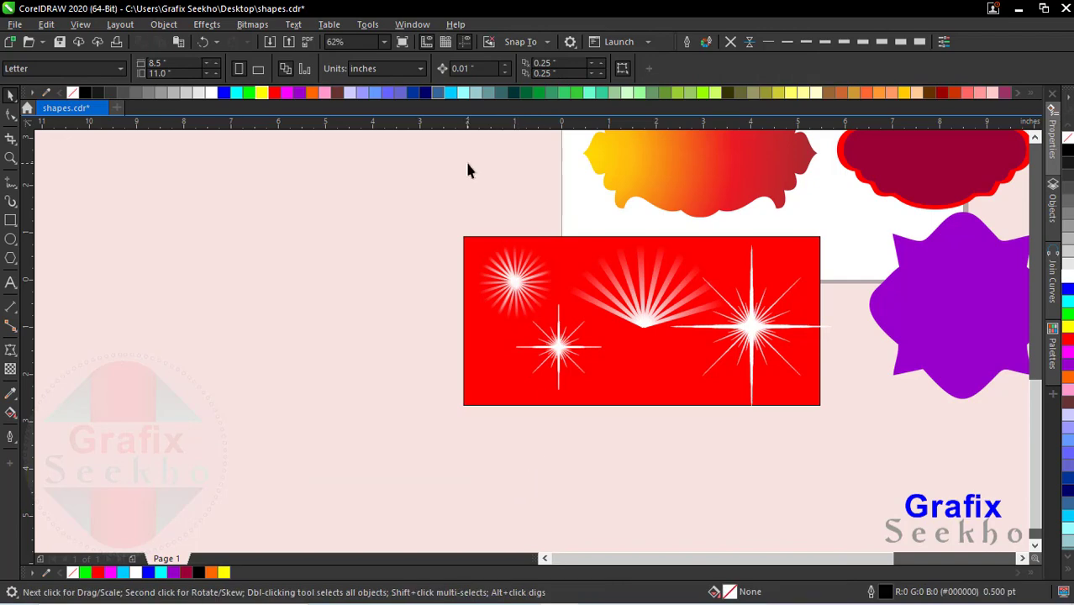
pyautogui.click(385, 48)
pyautogui.click(367, 55)
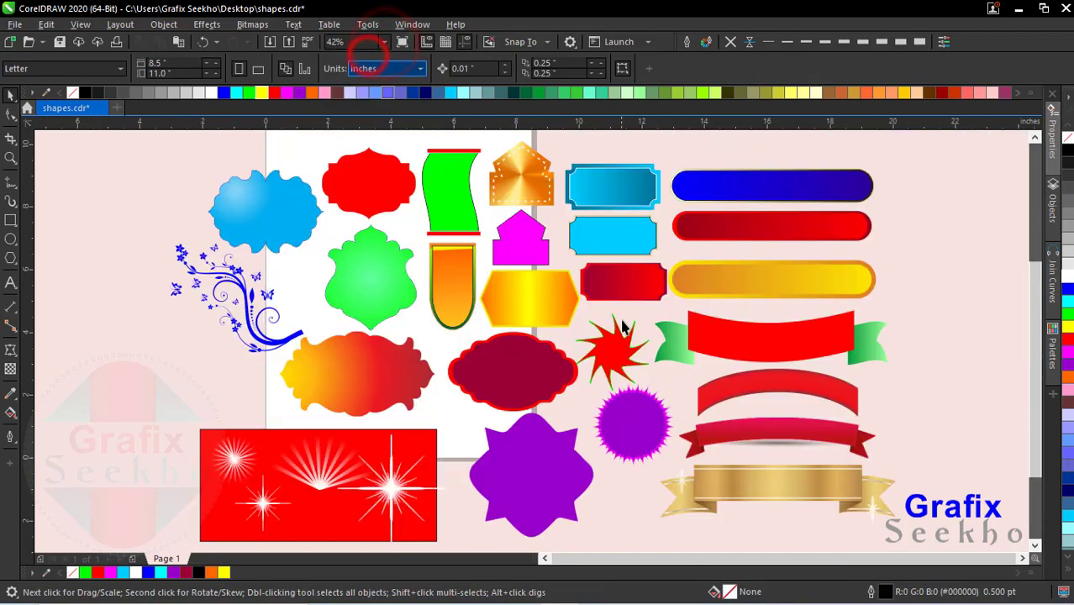